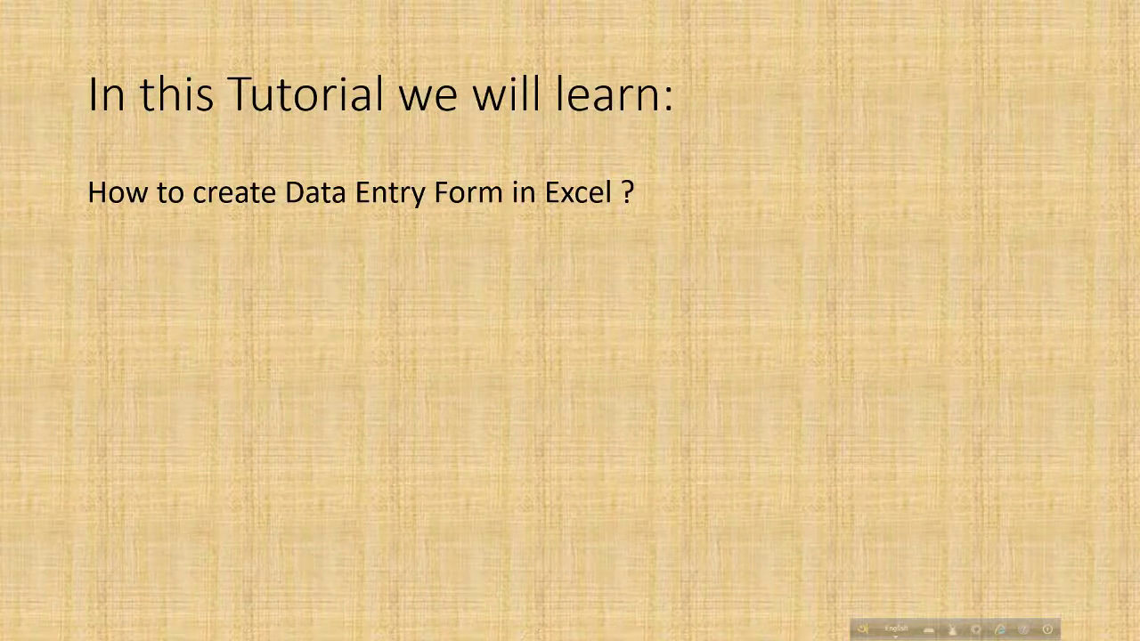
Step: End the PowerPoint tutorial slide show on creating an Excel Data Entry Form
{"action": "key", "text": "Right"}
{"action": "key", "text": "Right"}
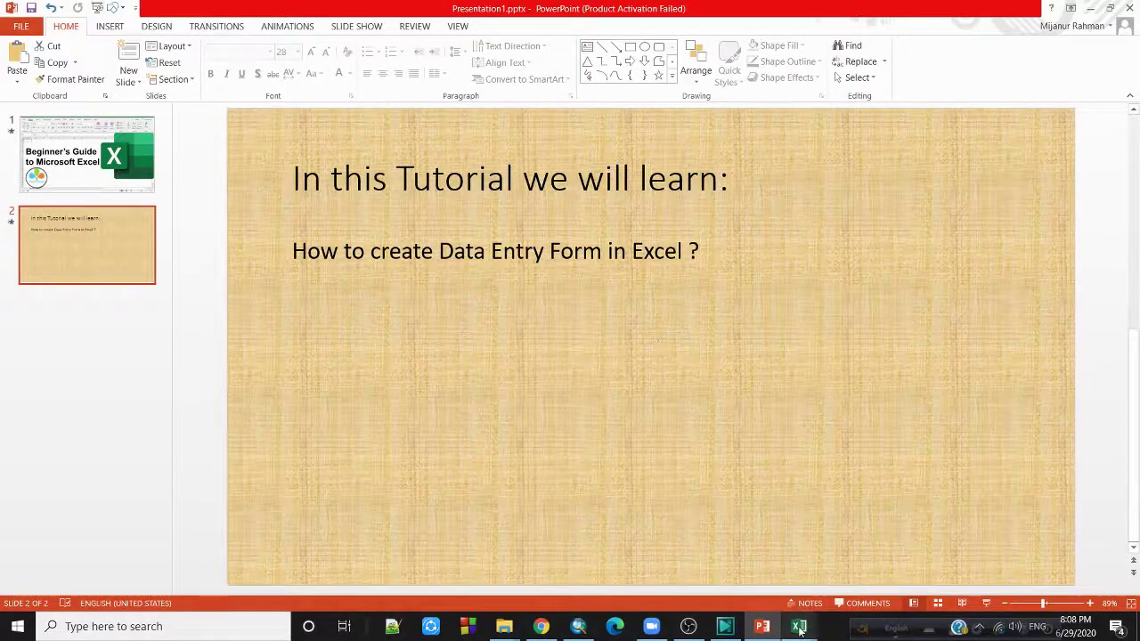
{"action": "mouse_move", "coordinate": [798, 626]}
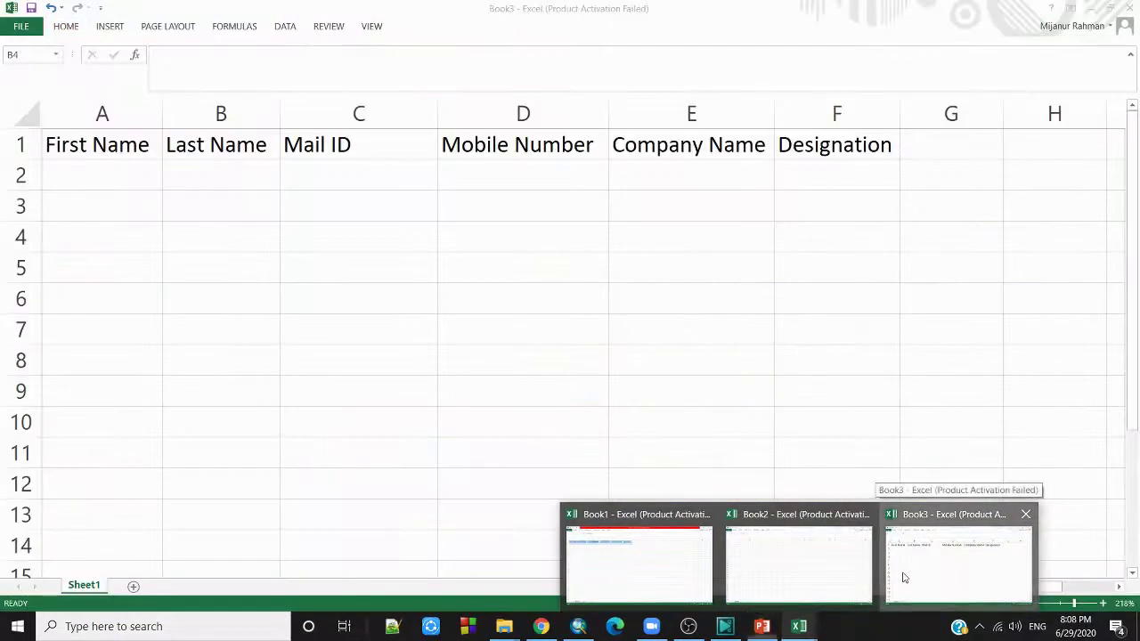
Step: Bring Book3 forward and select the header cells A1:F1, First Name through Designation
{"action": "left_click", "coordinate": [902, 575]}
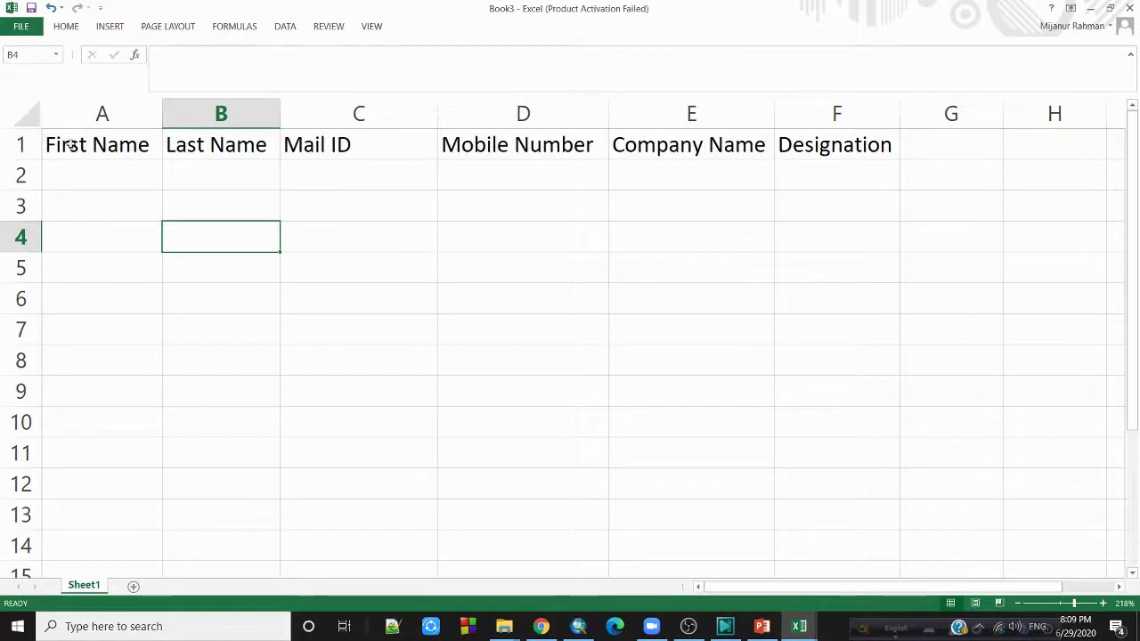
{"action": "left_click", "coordinate": [20, 144]}
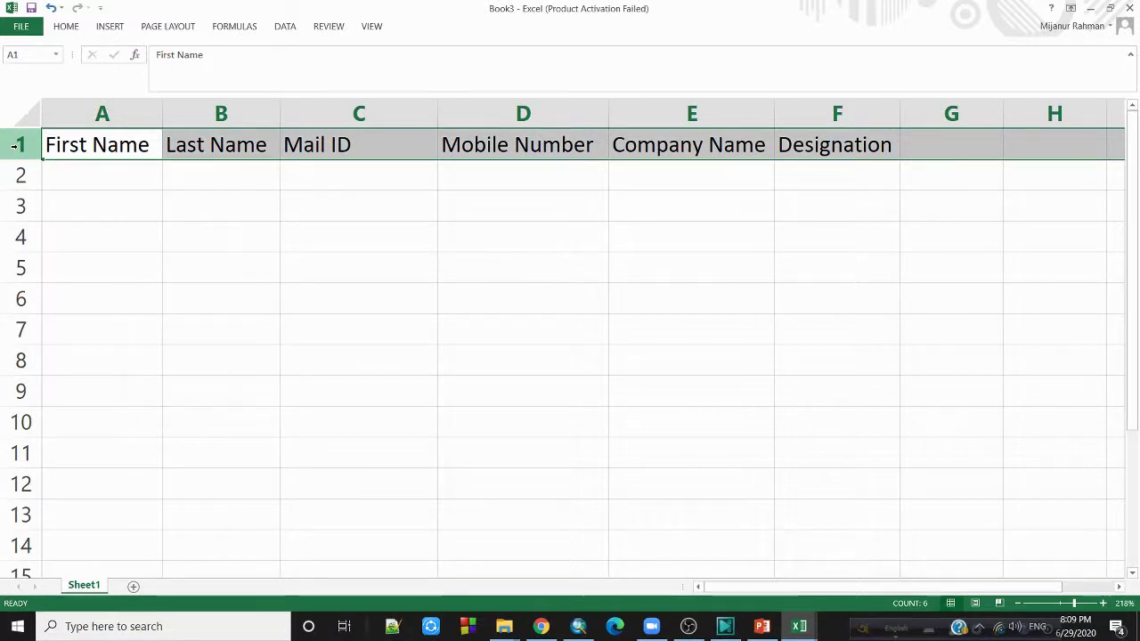
{"action": "key", "text": "ctrl+a"}
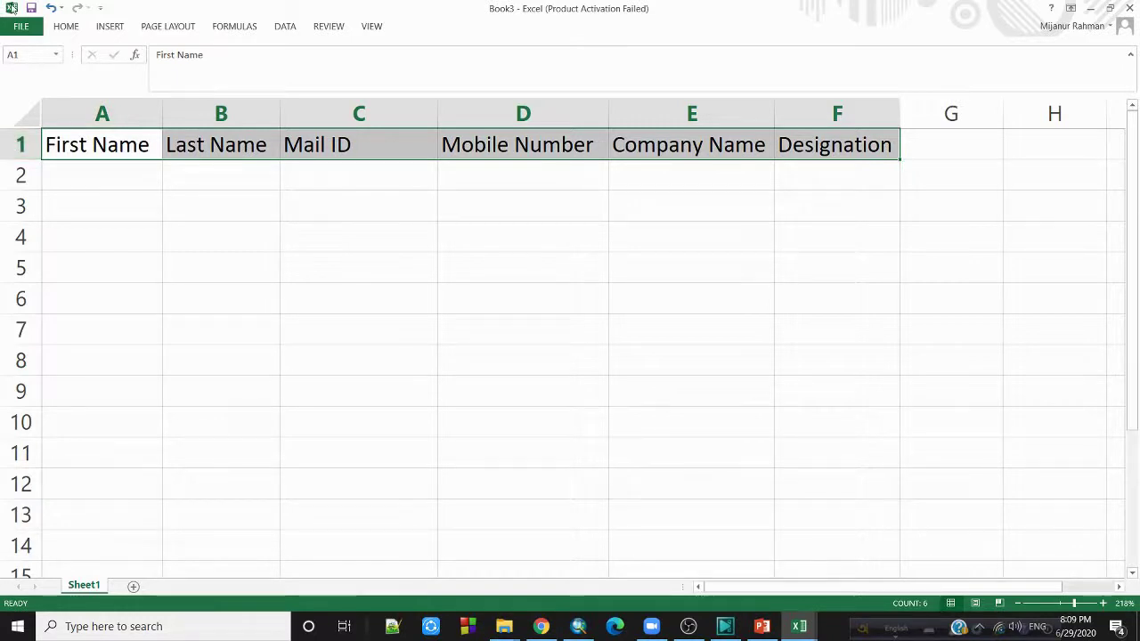
Step: Convert headers A1:F1 into a table with 'My table has headers' ticked, then select A1
{"action": "left_click", "coordinate": [103, 27]}
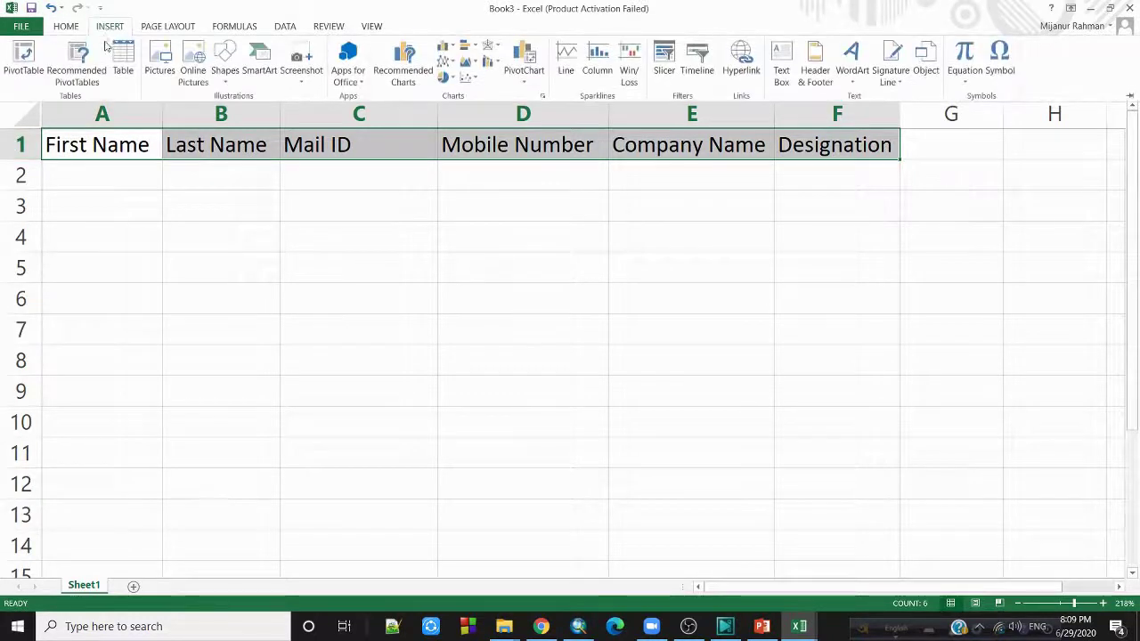
{"action": "left_click", "coordinate": [121, 57]}
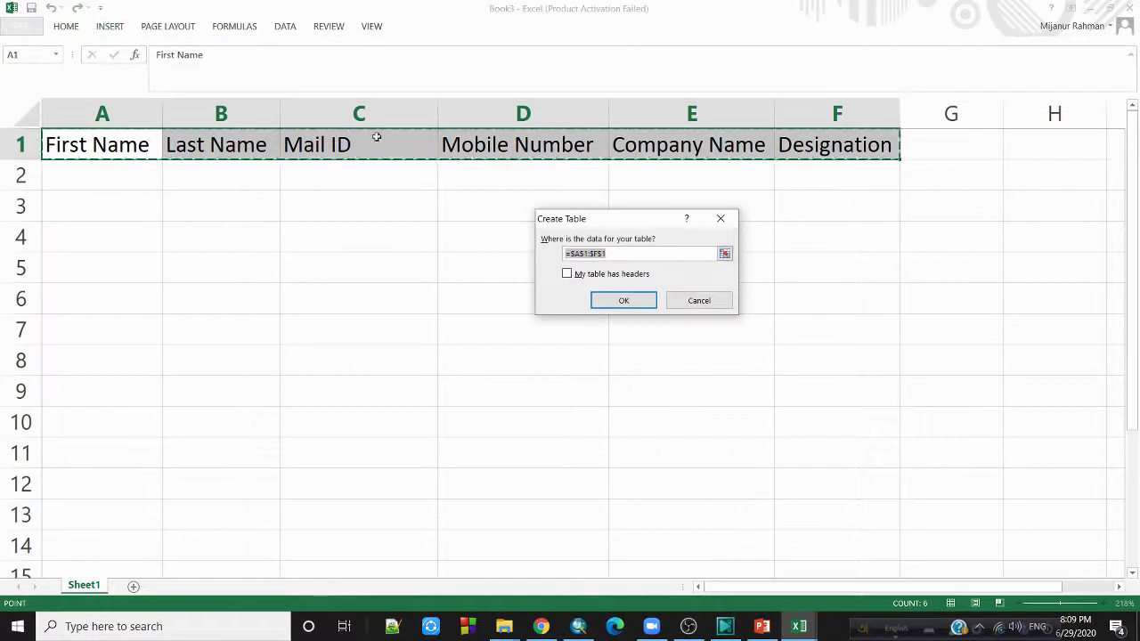
{"action": "left_click", "coordinate": [567, 274]}
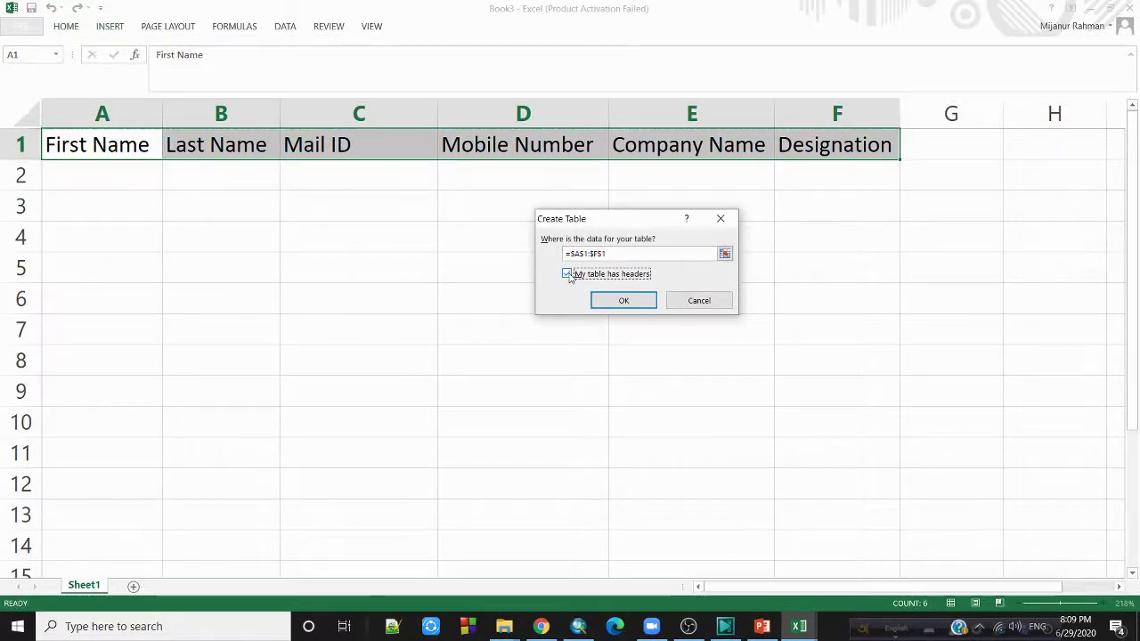
{"action": "left_click", "coordinate": [612, 301]}
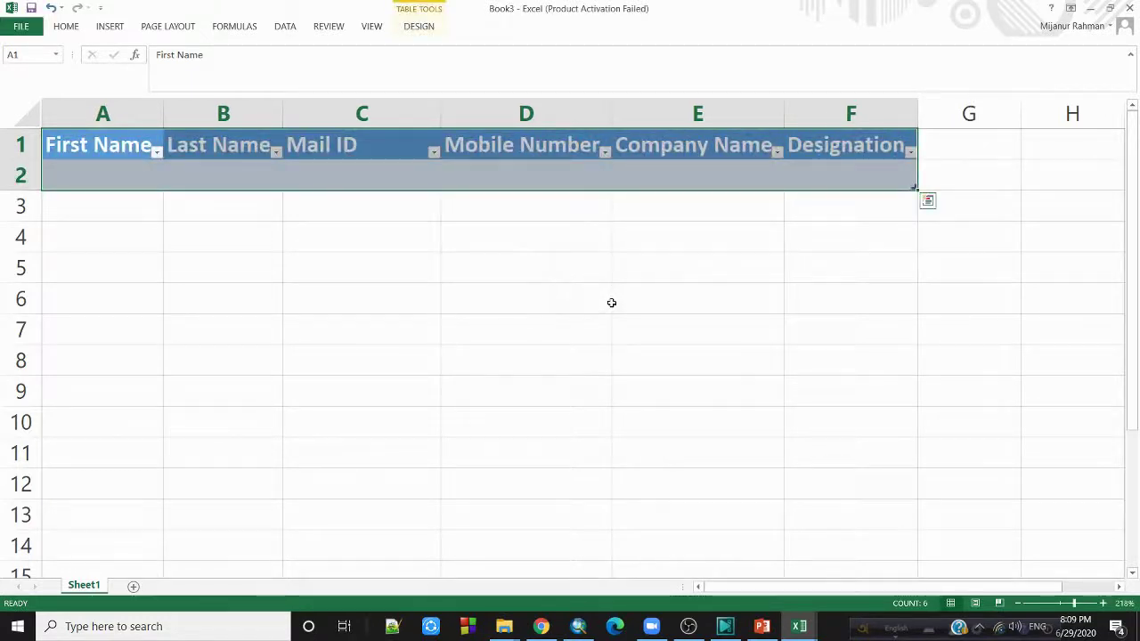
{"action": "left_click", "coordinate": [611, 302]}
{"action": "left_click", "coordinate": [271, 228]}
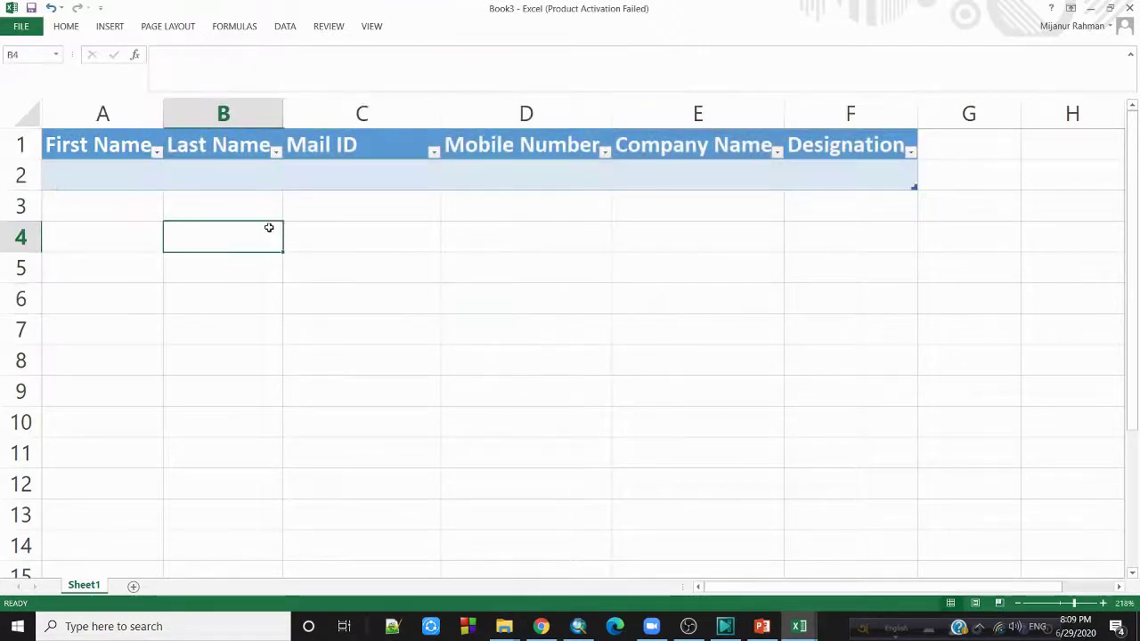
{"action": "left_click", "coordinate": [92, 148]}
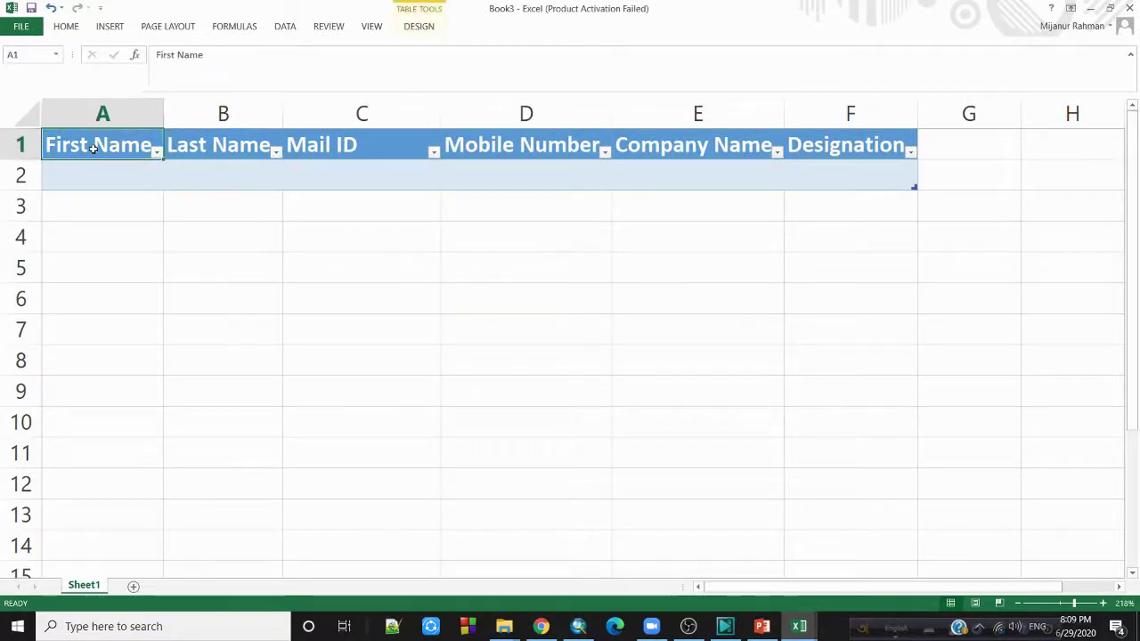
Step: In Excel Options, Customize Ribbon, list Commands Not in the Ribbon and scroll to Form
{"action": "left_click", "coordinate": [12, 27]}
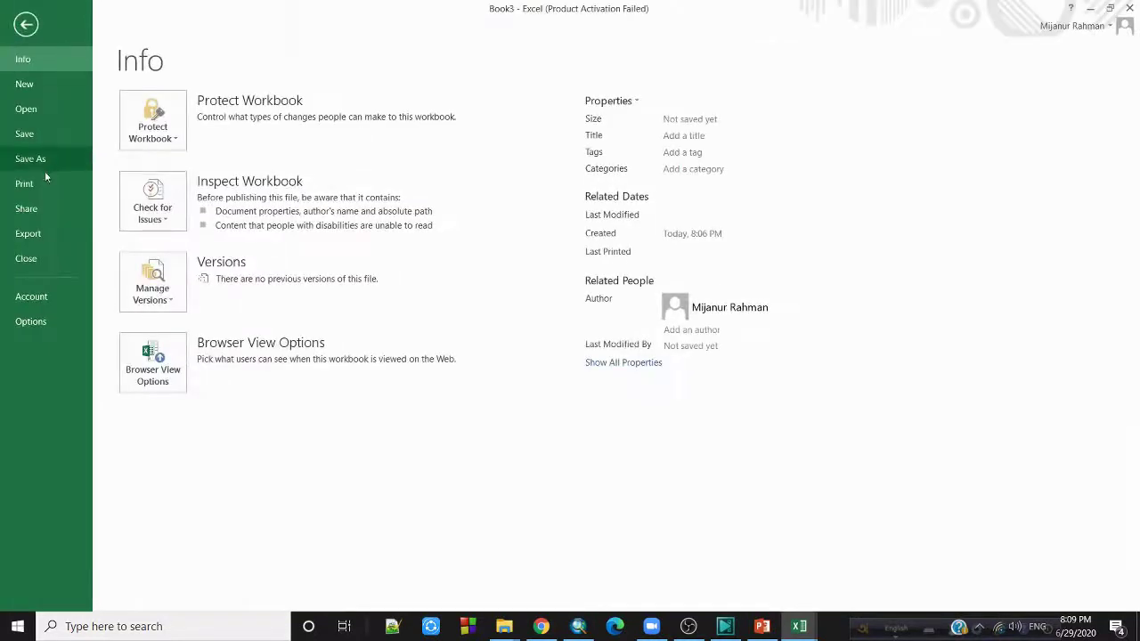
{"action": "left_click", "coordinate": [32, 324]}
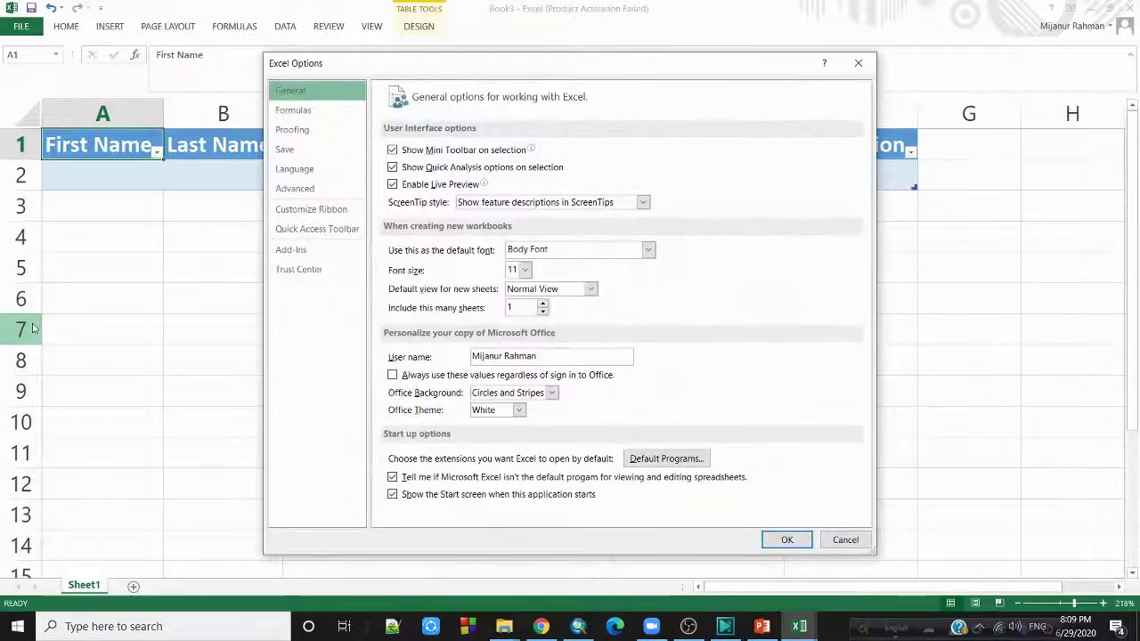
{"action": "left_click", "coordinate": [320, 214]}
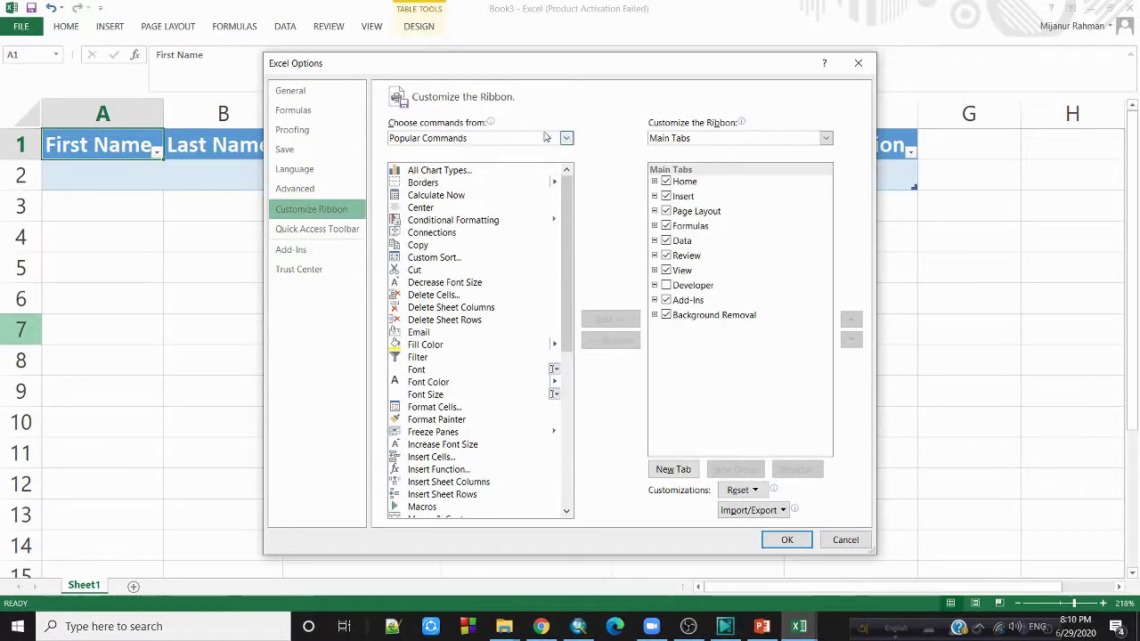
{"action": "left_click", "coordinate": [566, 139]}
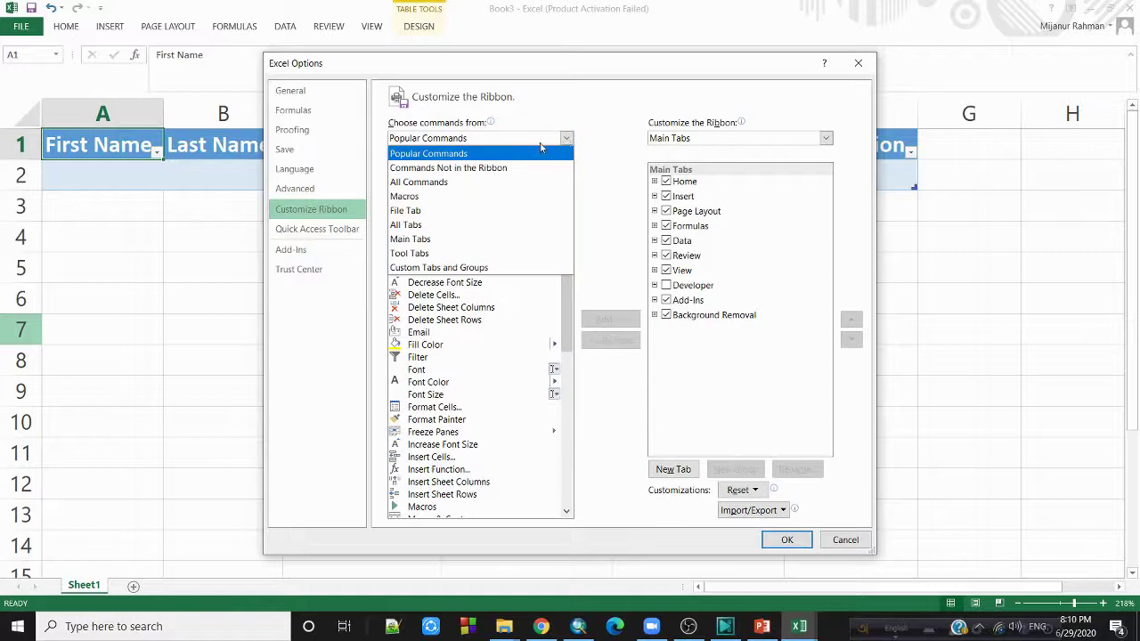
{"action": "left_click", "coordinate": [488, 171]}
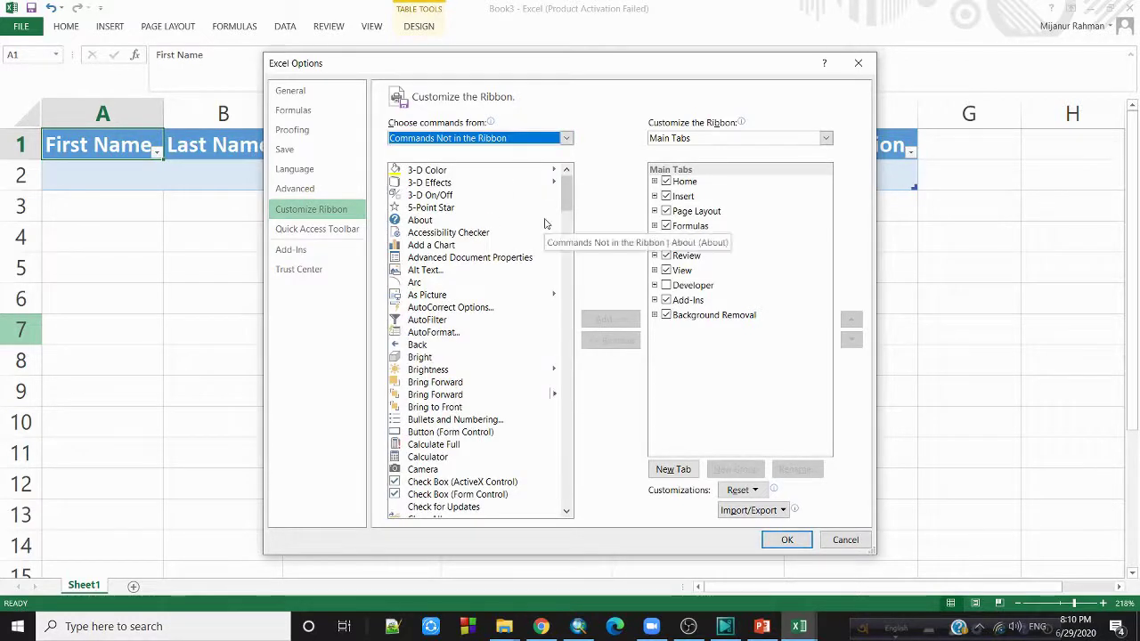
{"action": "mouse_move", "coordinate": [569, 201]}
{"action": "left_mouse_down"}
{"action": "mouse_move", "coordinate": [564, 343]}
{"action": "mouse_move", "coordinate": [547, 420]}
{"action": "mouse_move", "coordinate": [553, 295]}
{"action": "left_mouse_up"}
Step: Add a new custom ribbon tab and rename it 'Data Entry'
{"action": "left_click", "coordinate": [401, 286]}
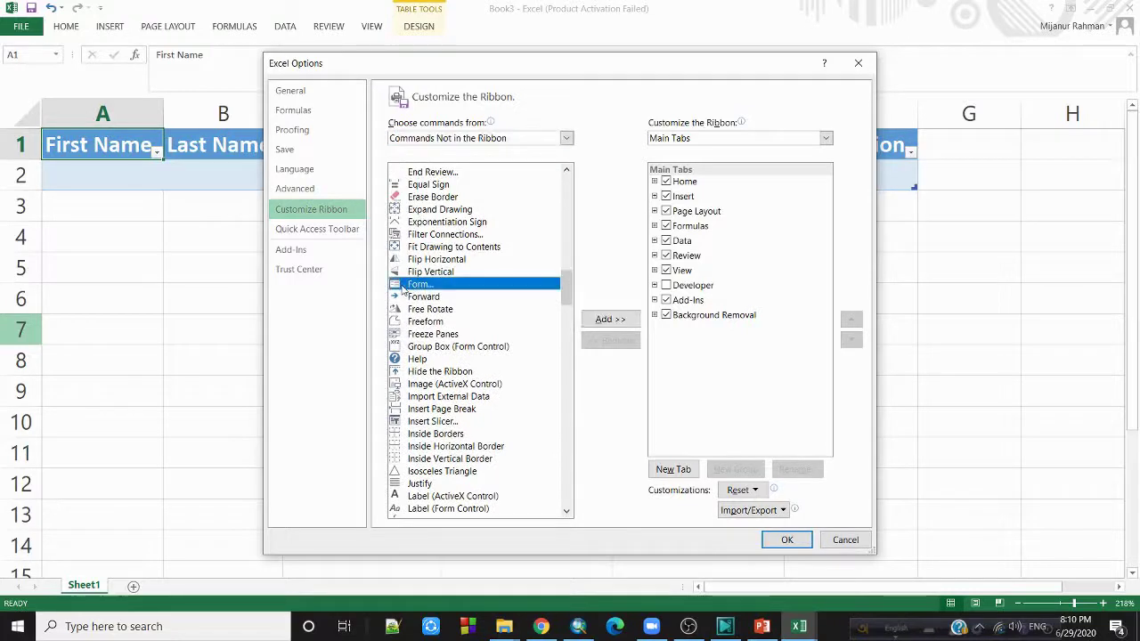
{"action": "left_click", "coordinate": [673, 469]}
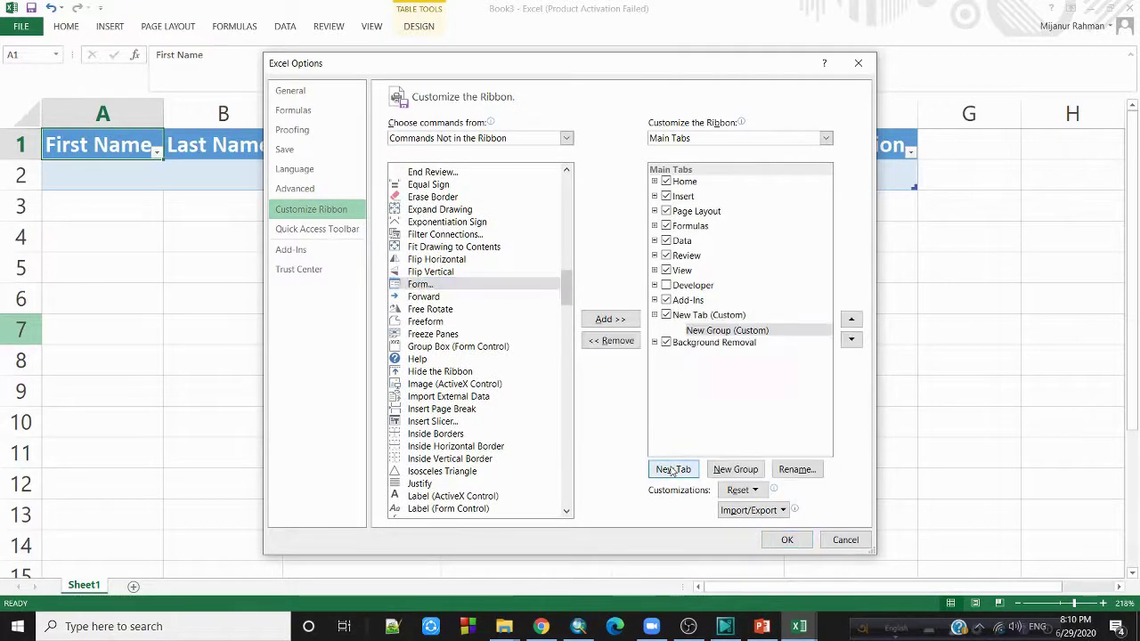
{"action": "left_click", "coordinate": [693, 315]}
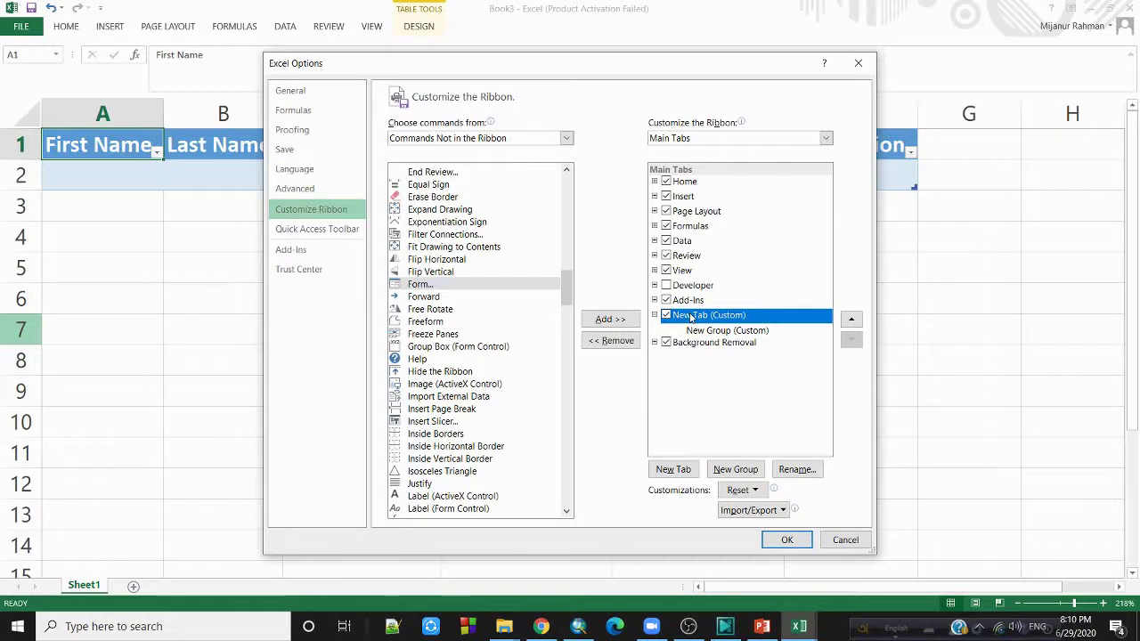
{"action": "right_click", "coordinate": [692, 317]}
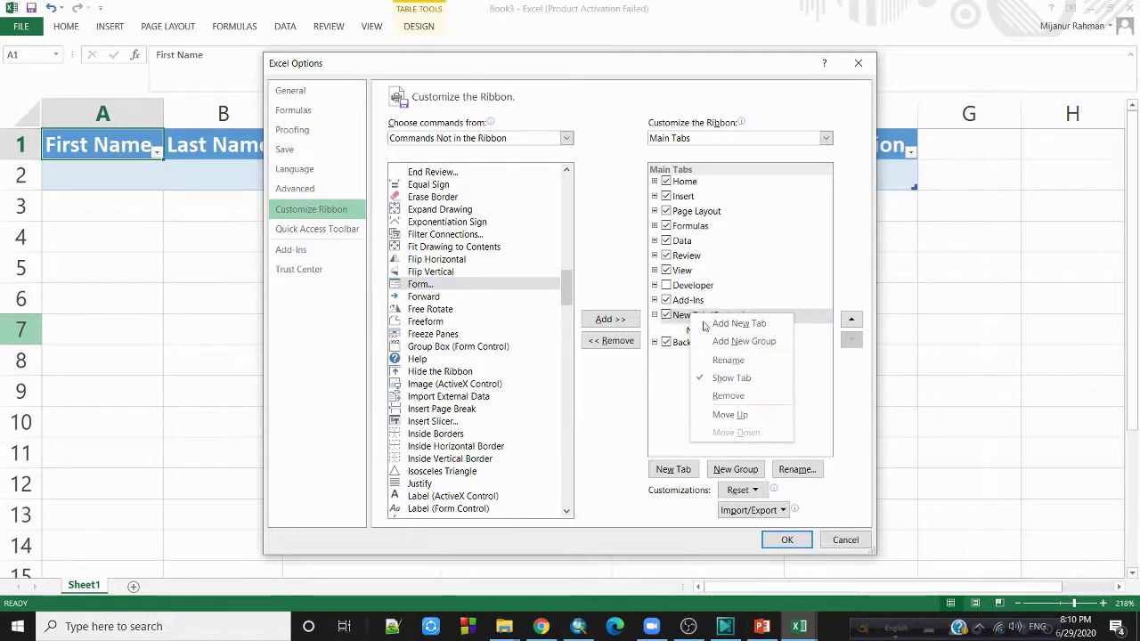
{"action": "left_click", "coordinate": [728, 360]}
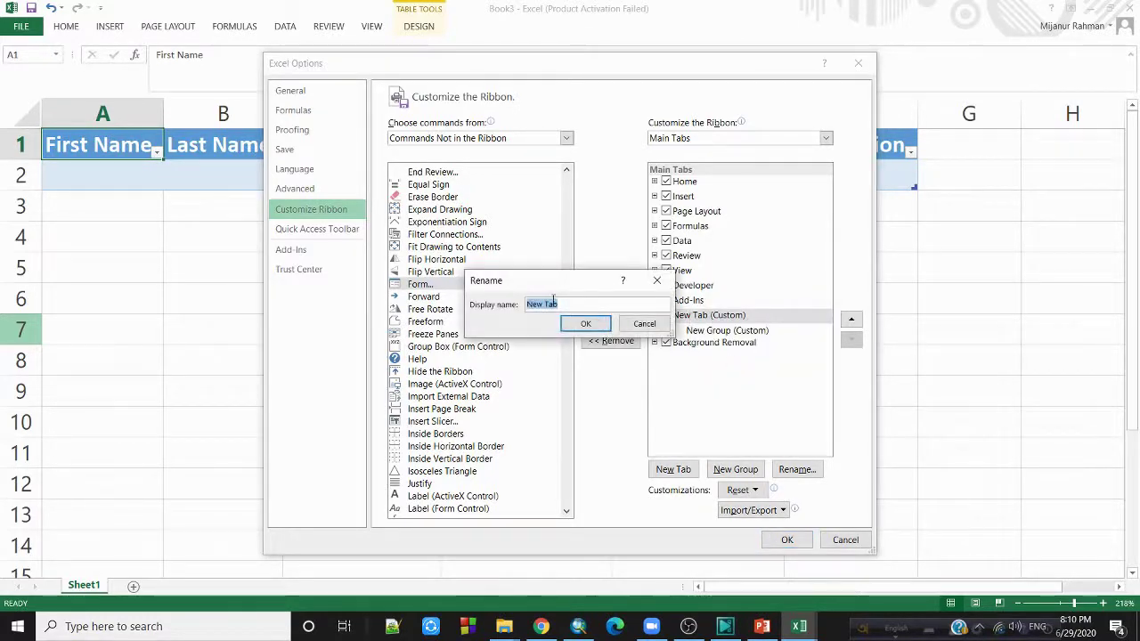
{"action": "key", "text": "BackSpace"}
{"action": "type", "text": "D"}
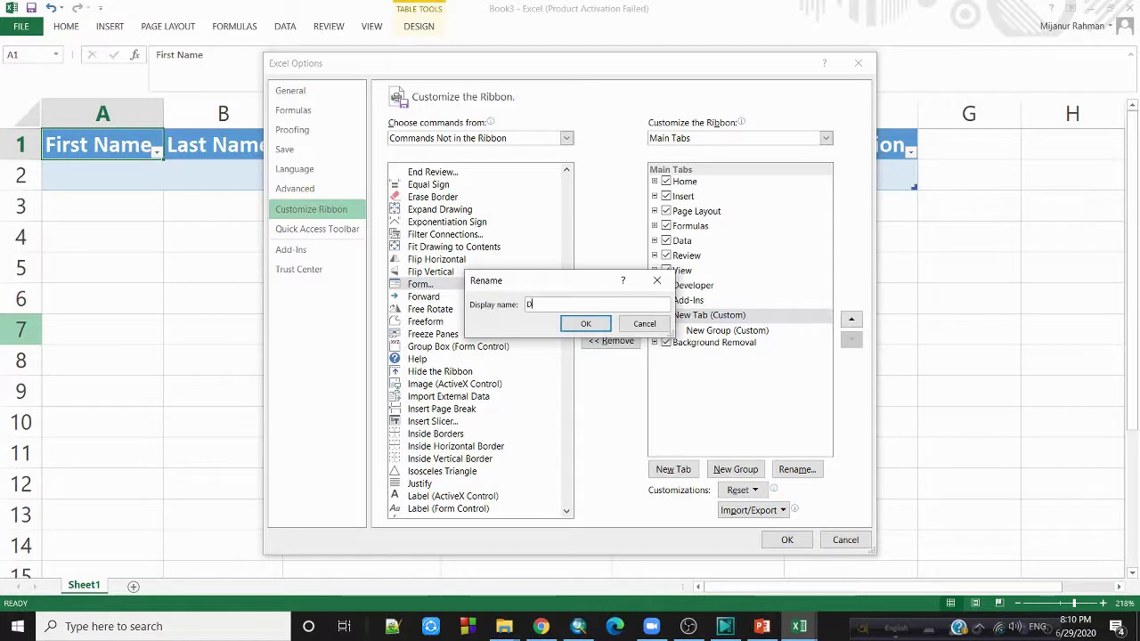
{"action": "type", "text": "ata Ent"}
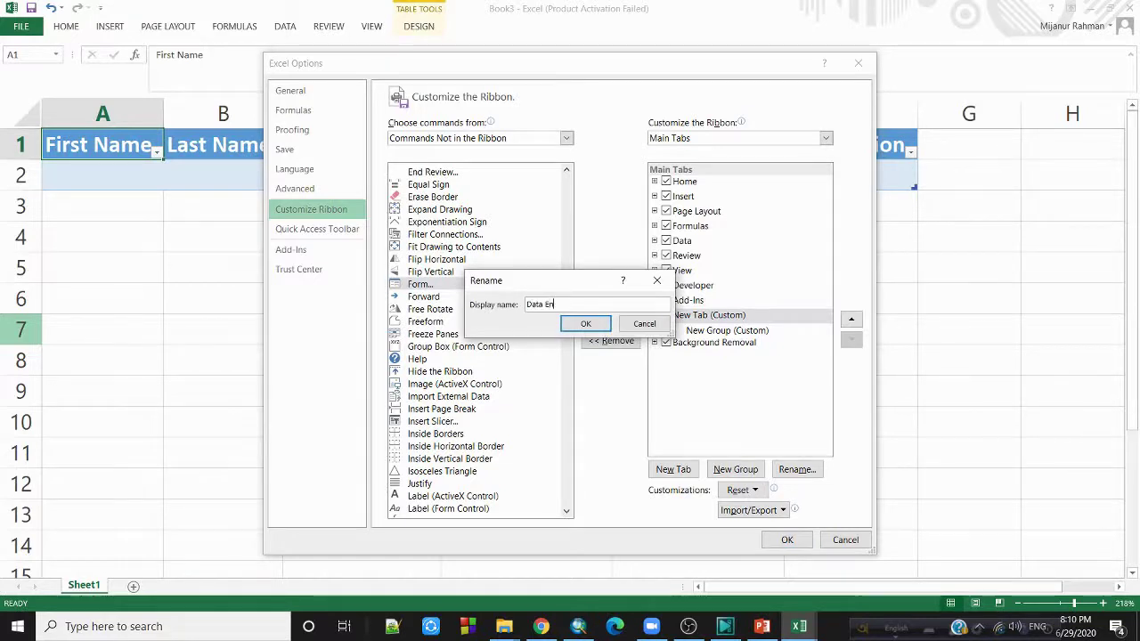
{"action": "type", "text": "ry"}
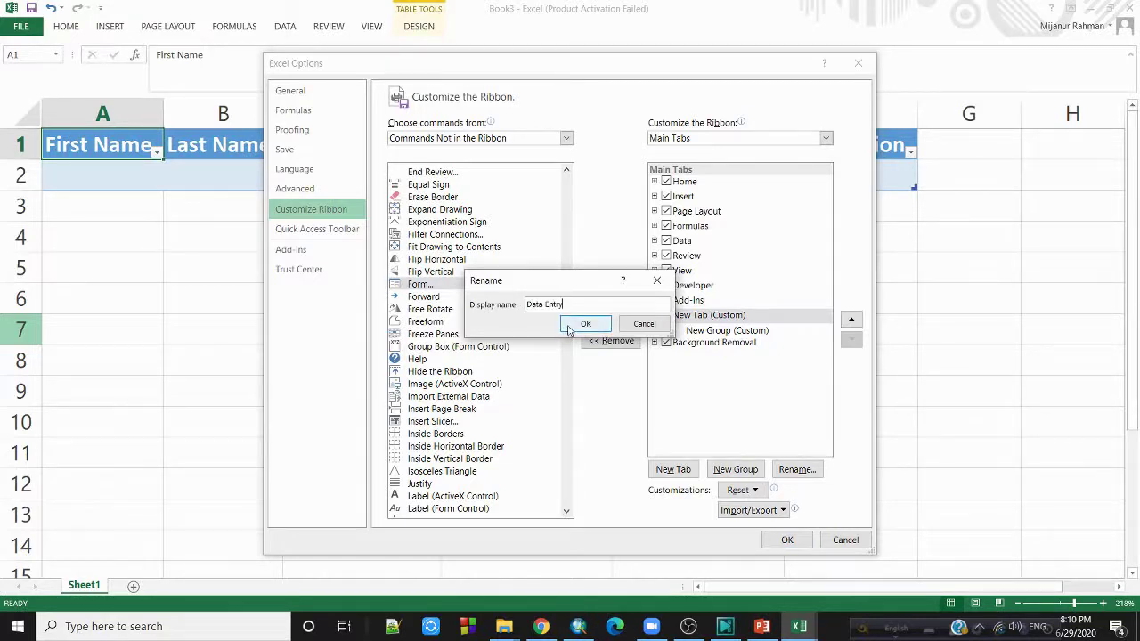
{"action": "left_click", "coordinate": [583, 324]}
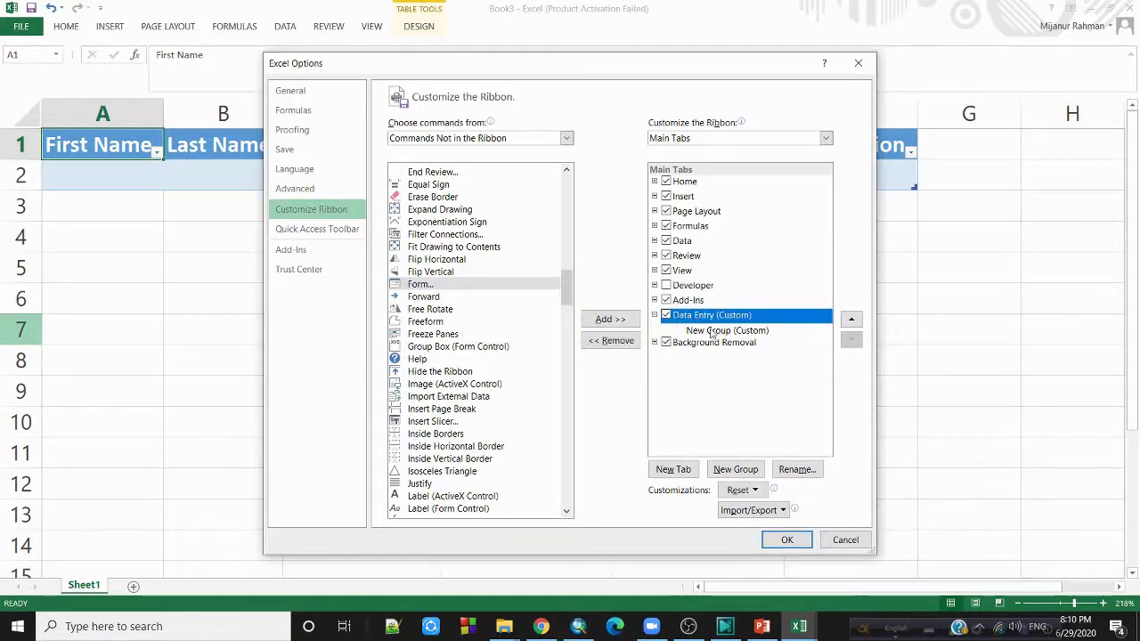
Step: Add the Form command to the Data Entry tab's custom group
{"action": "left_click", "coordinate": [712, 332]}
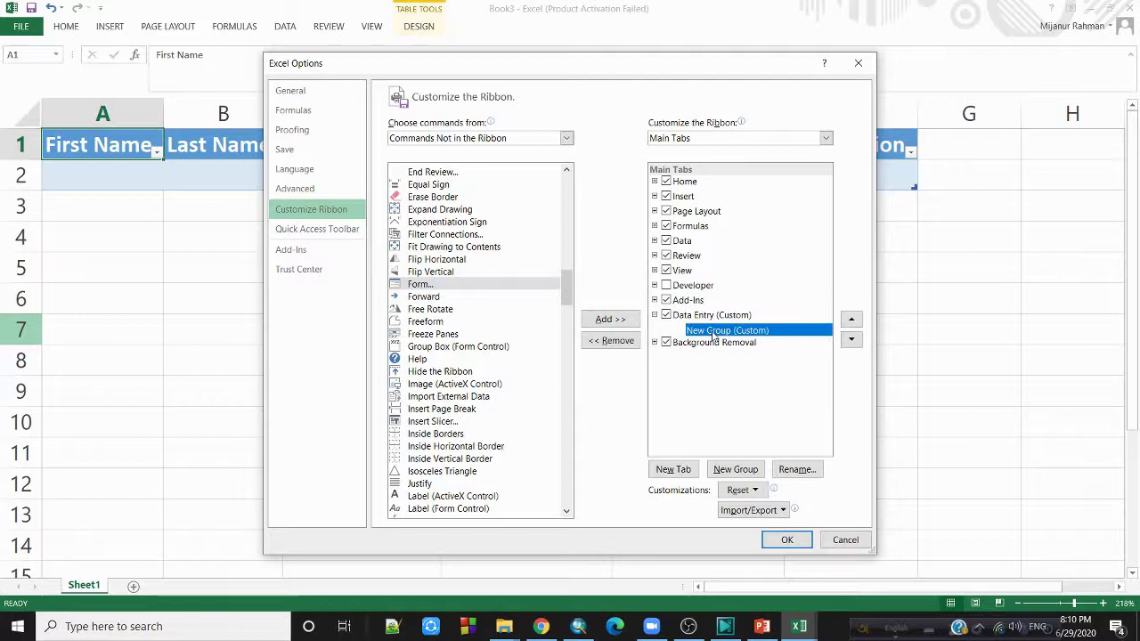
{"action": "left_click", "coordinate": [420, 287]}
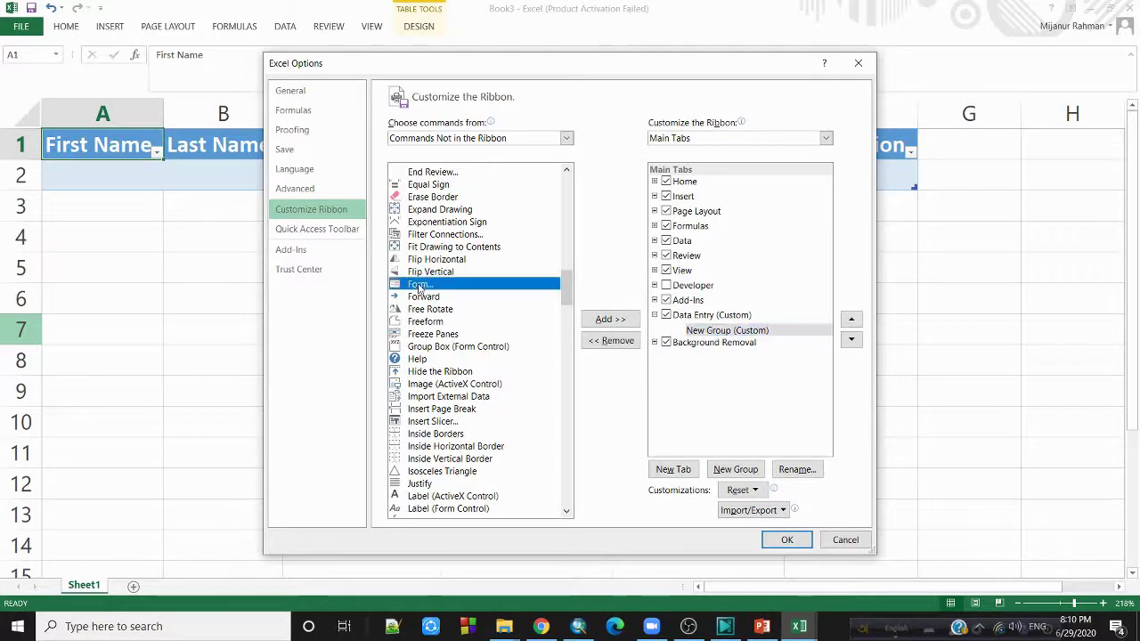
{"action": "left_click", "coordinate": [707, 331]}
{"action": "left_click", "coordinate": [439, 287]}
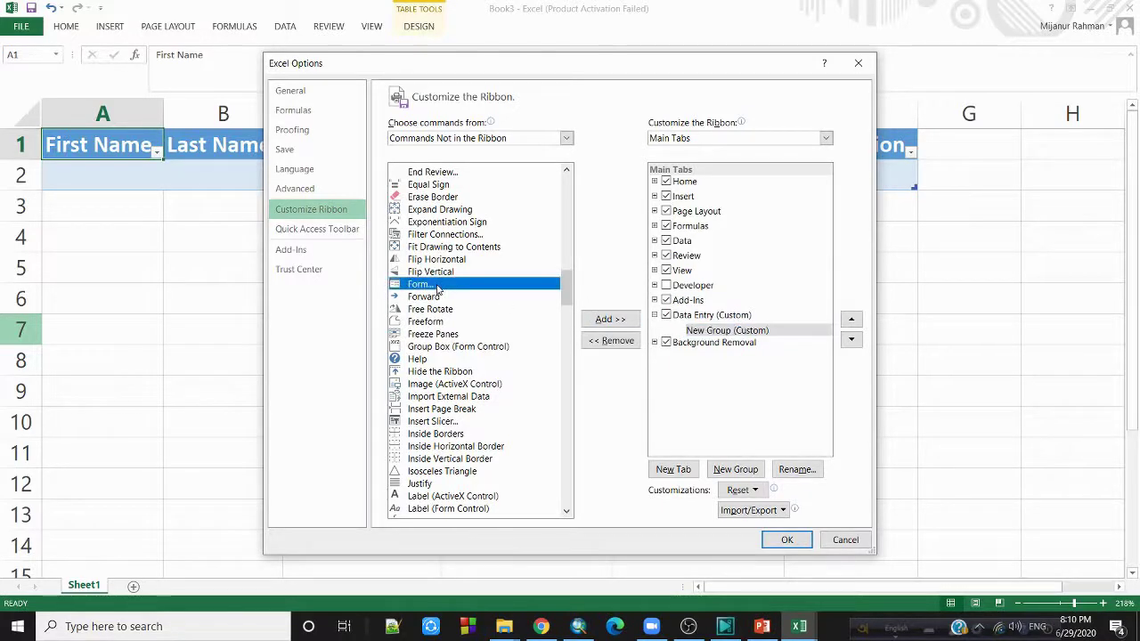
{"action": "left_click", "coordinate": [618, 319]}
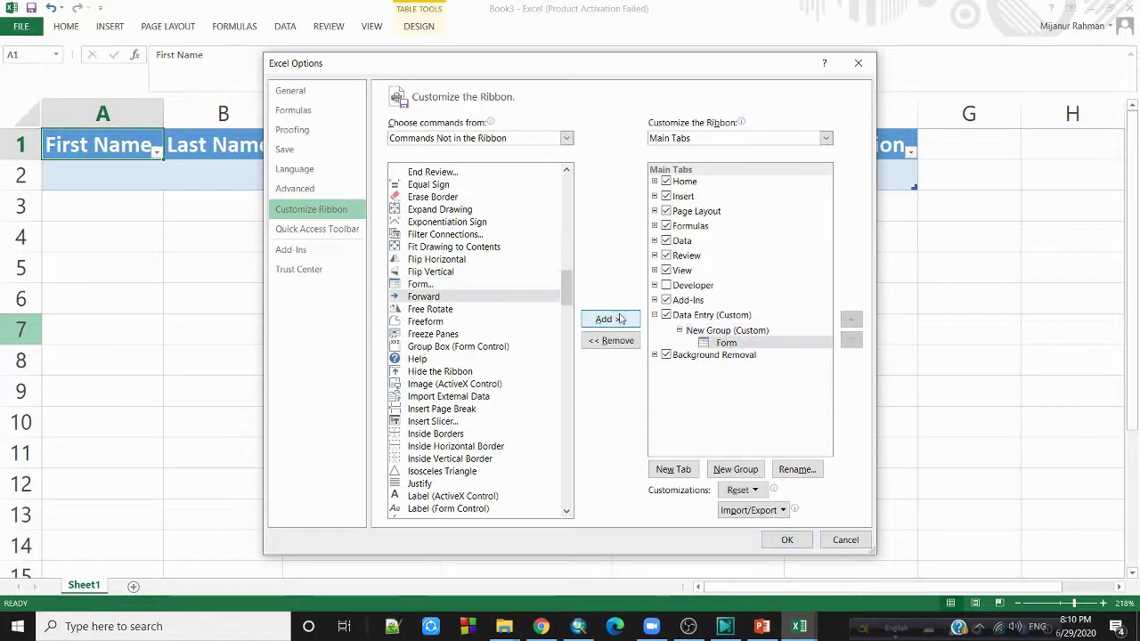
Step: Give the custom group a symbol, then apply the ribbon changes in Excel Options
{"action": "right_click", "coordinate": [717, 335]}
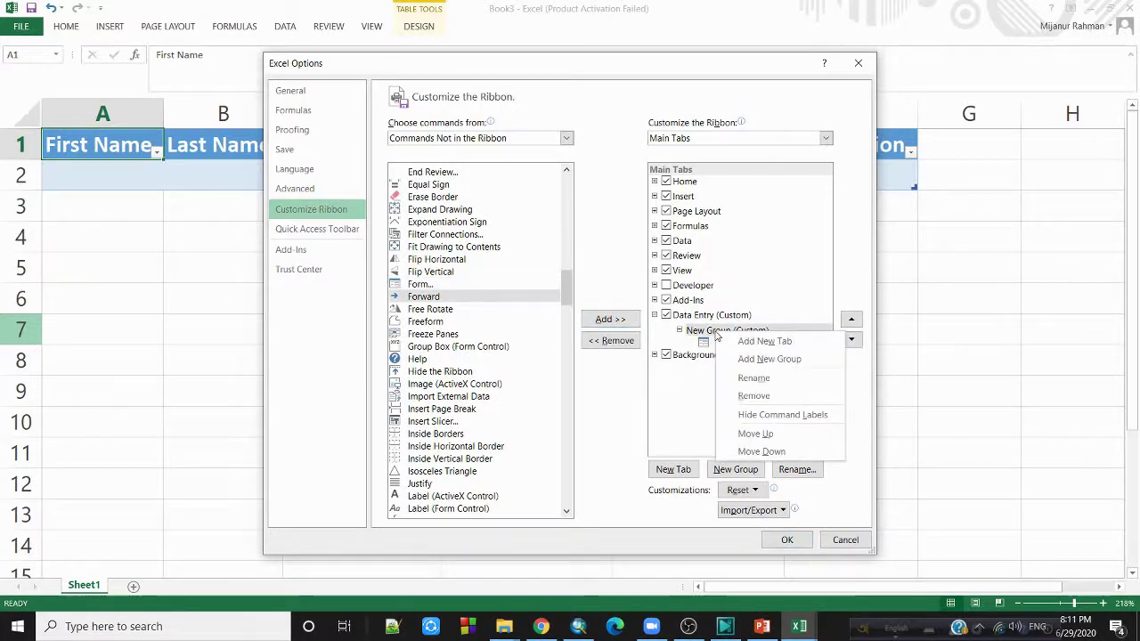
{"action": "left_click", "coordinate": [753, 378]}
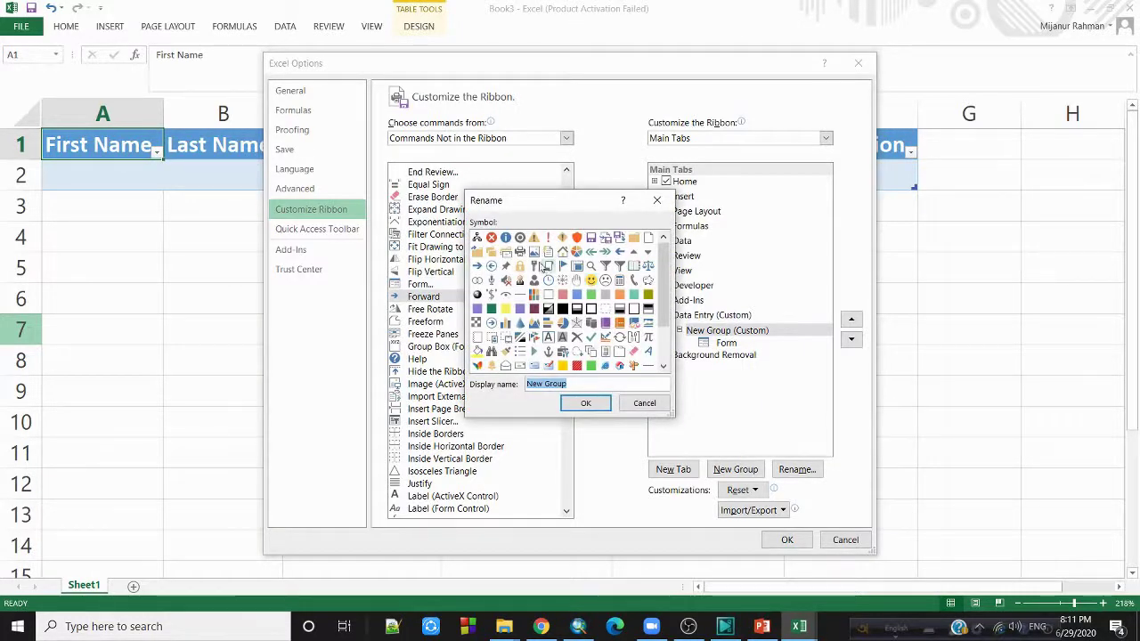
{"action": "left_click", "coordinate": [520, 238]}
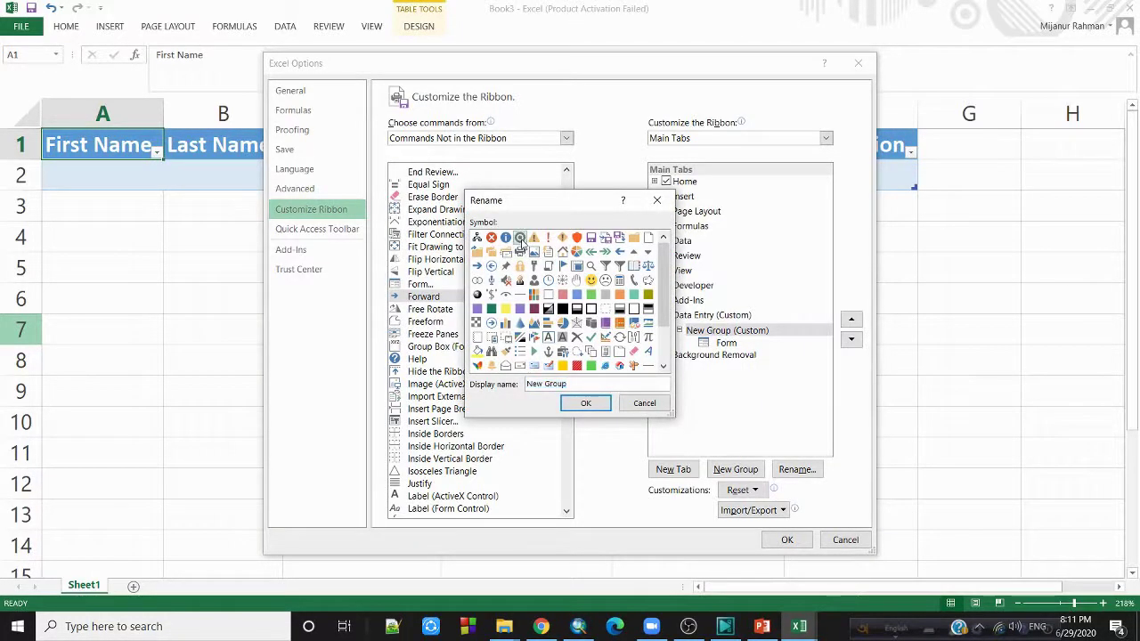
{"action": "left_click", "coordinate": [586, 406]}
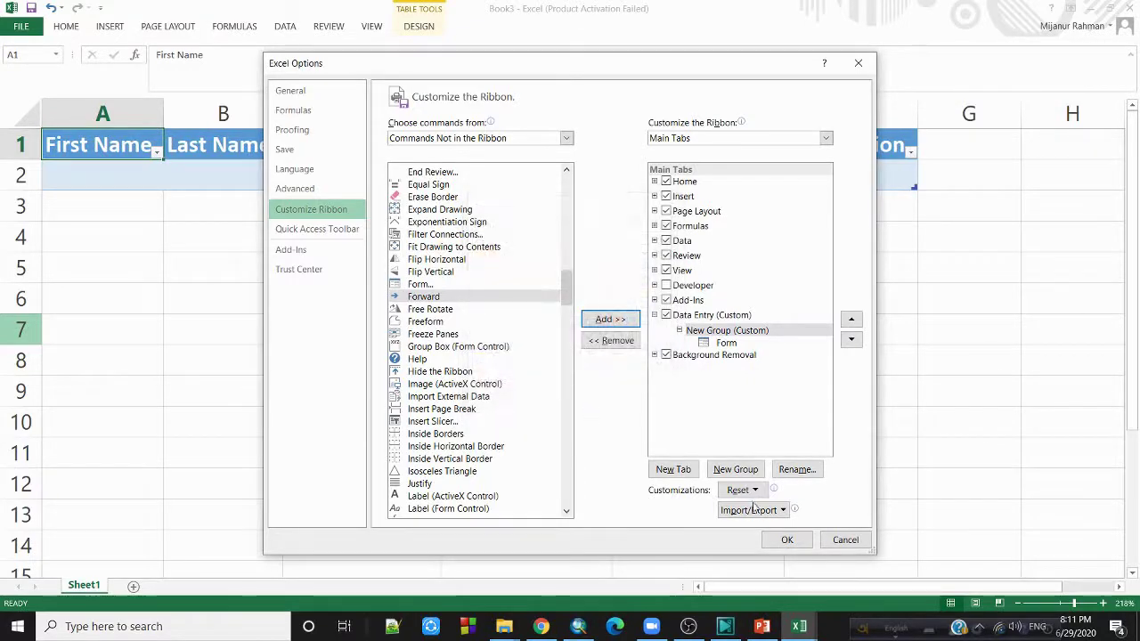
{"action": "left_click", "coordinate": [783, 540]}
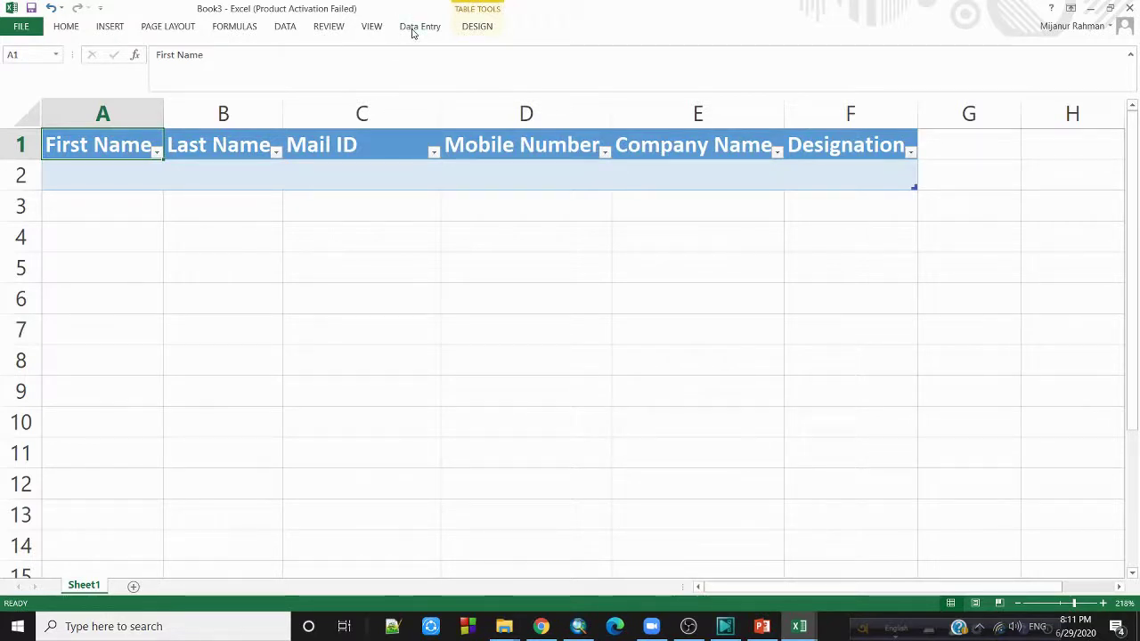
Step: Open the table's data form via Data Entry > Form and move it aside
{"action": "left_click", "coordinate": [413, 33]}
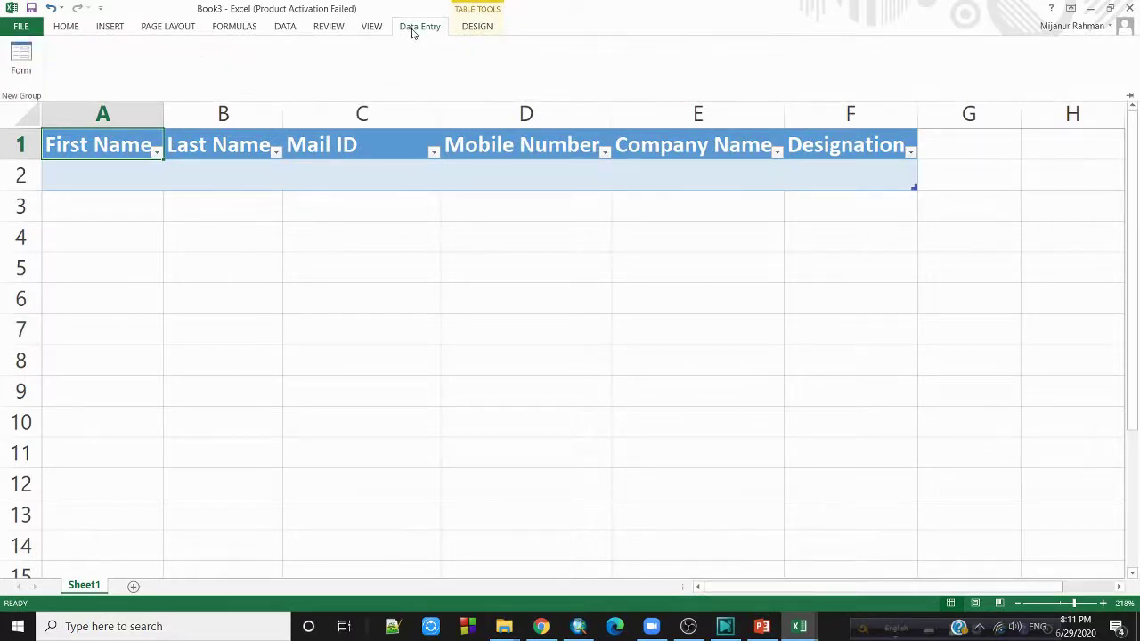
{"action": "left_click", "coordinate": [21, 60]}
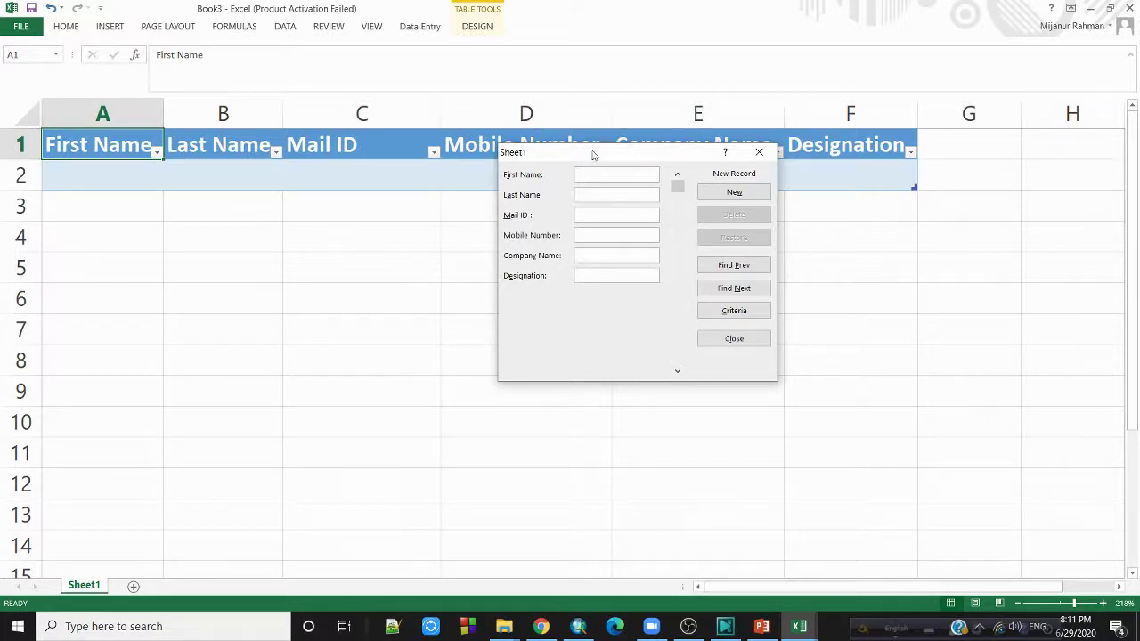
{"action": "left_click_drag", "start_coordinate": [592, 151], "coordinate": [689, 187]}
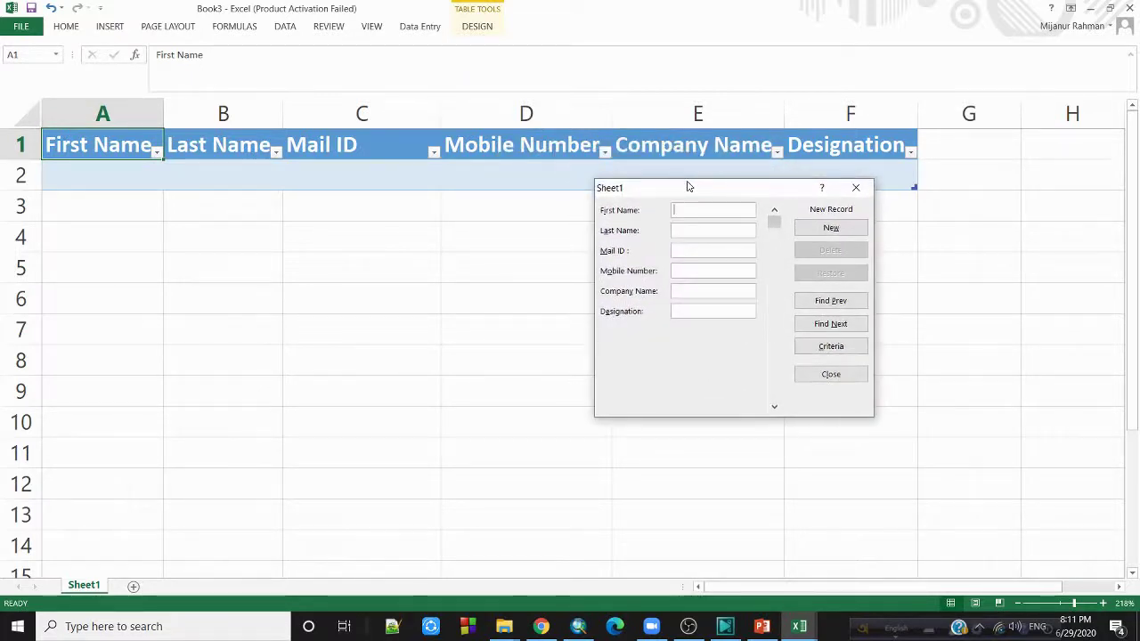
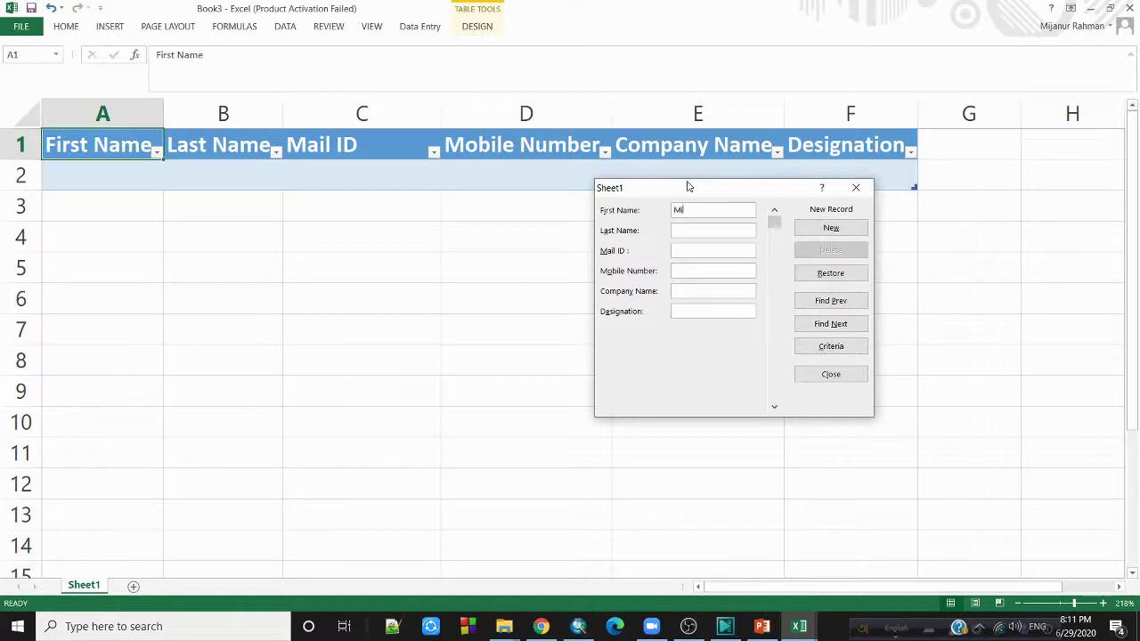
Step: Fill in the first contact's name, e-mail, mobile, company Study Hacks and designation CEO
{"action": "key", "text": "Tab"}
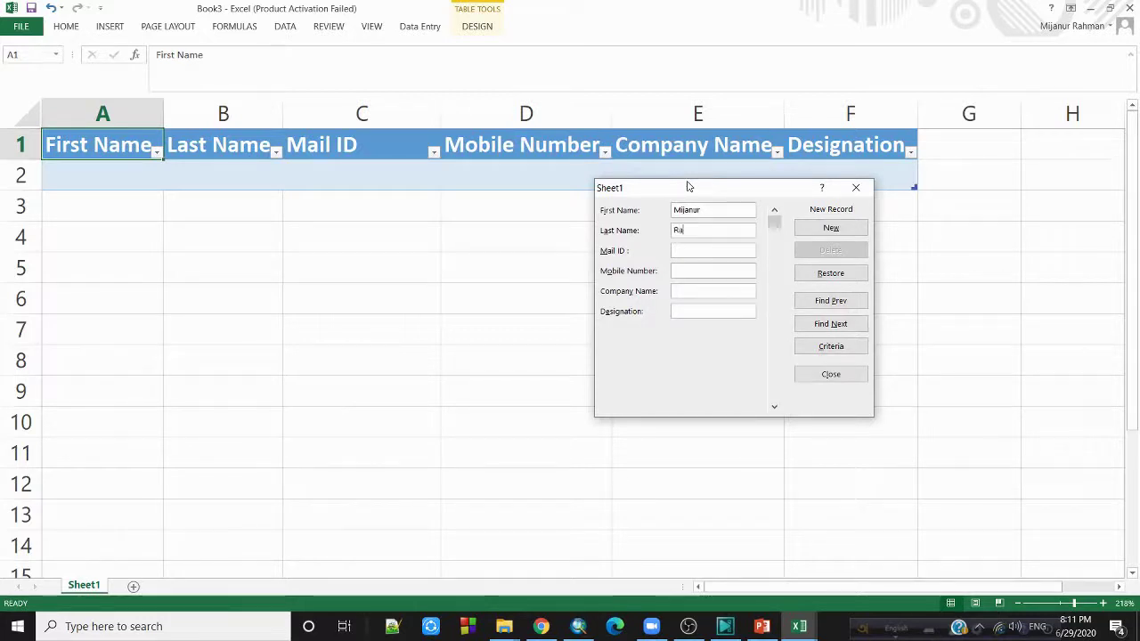
{"action": "left_click", "coordinate": [691, 251]}
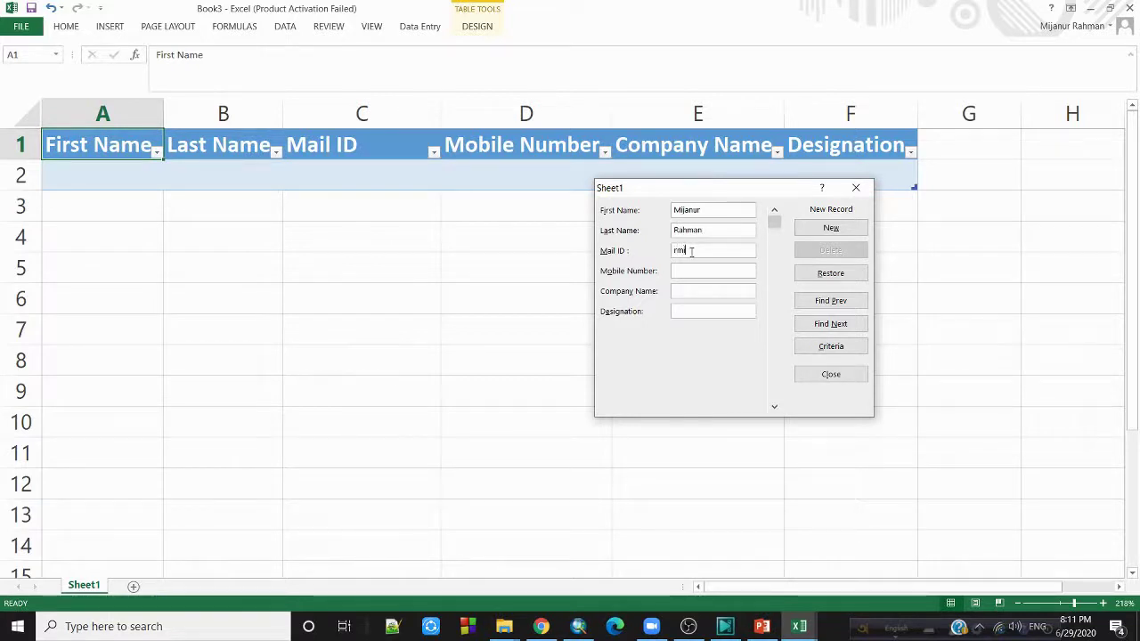
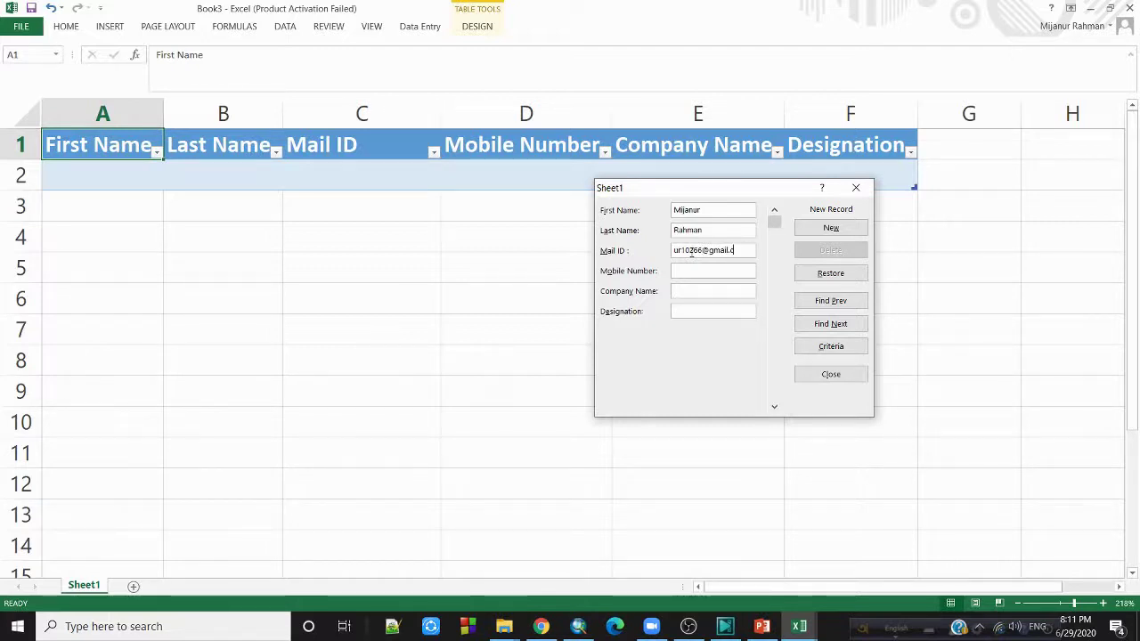
{"action": "type", "text": "017"}
{"action": "type", "text": "8"}
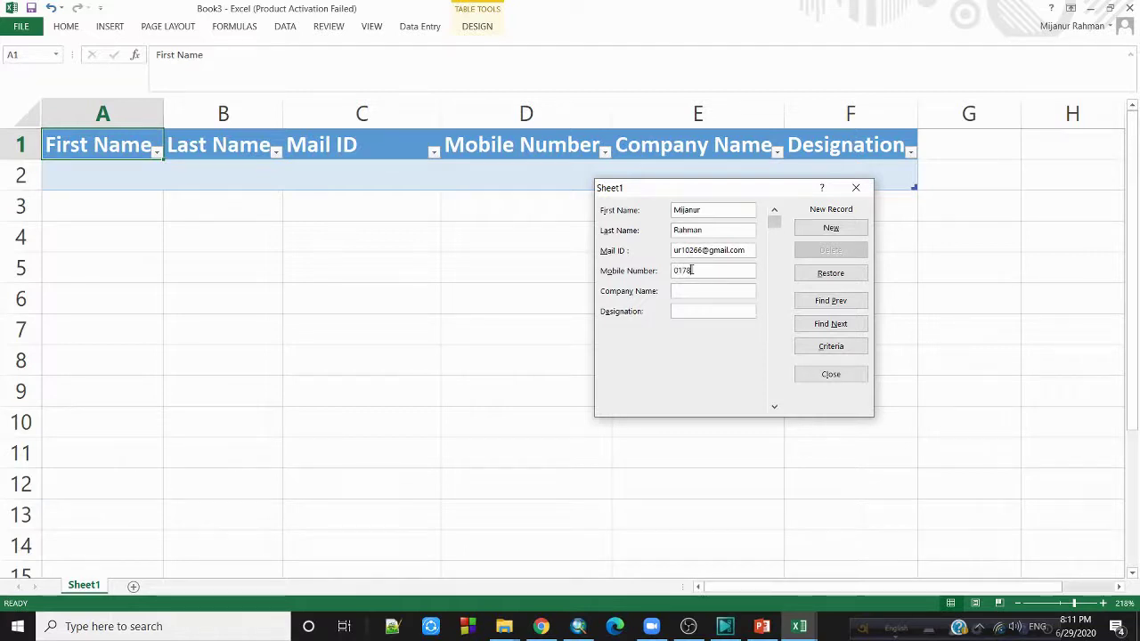
{"action": "type", "text": "1"}
{"action": "type", "text": "t"}
{"action": "type", "text": "ud"}
{"action": "type", "text": "y Ha"}
{"action": "type", "text": "cks"}
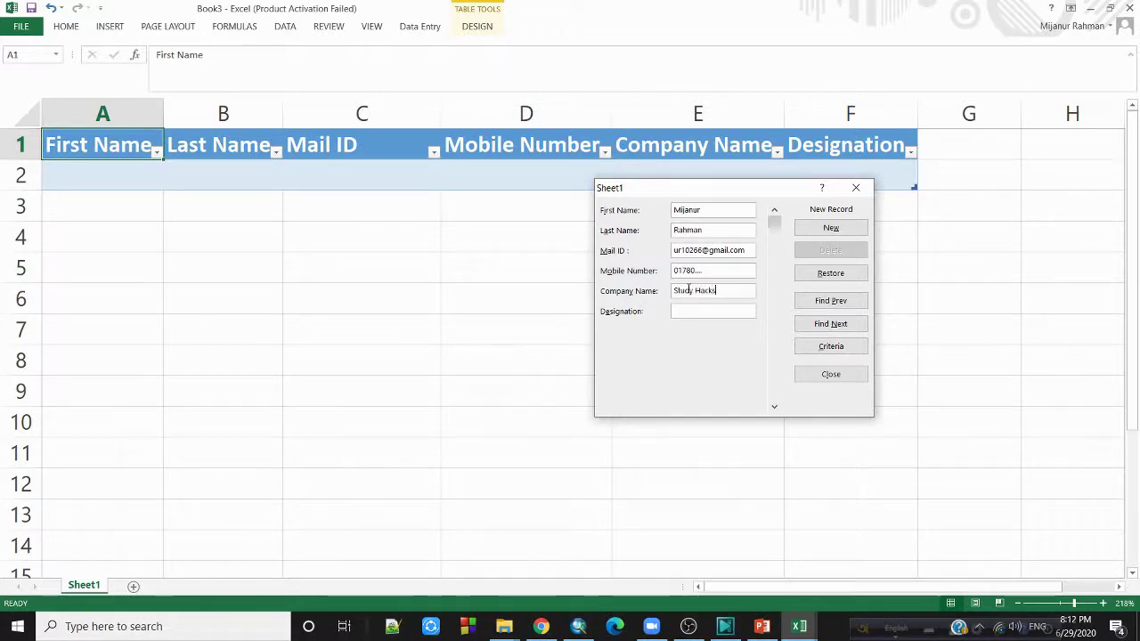
{"action": "left_click", "coordinate": [697, 309]}
{"action": "type", "text": "CEO"}
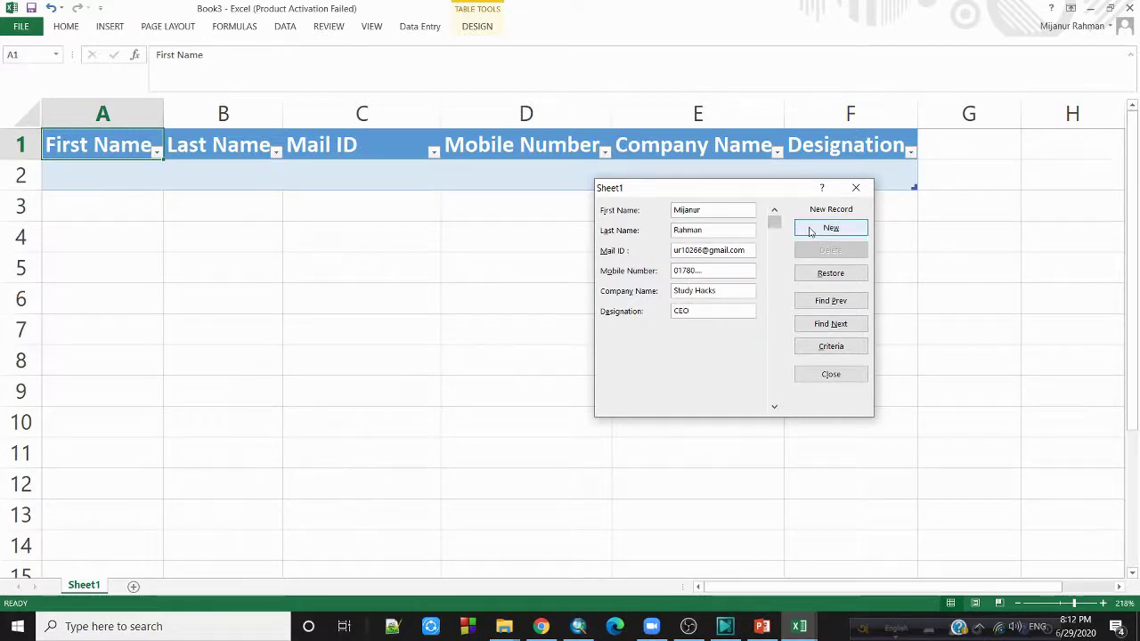
Step: Save the first contact, then enter and save a second contact with Study Group, Founder
{"action": "left_click", "coordinate": [811, 229]}
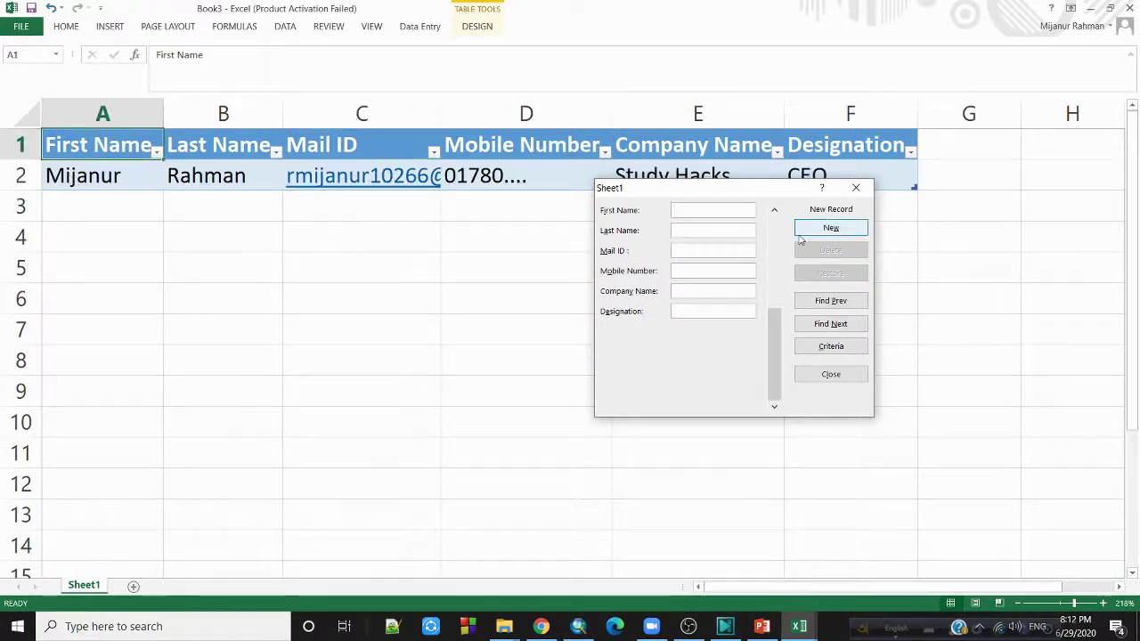
{"action": "type", "text": "Mija"}
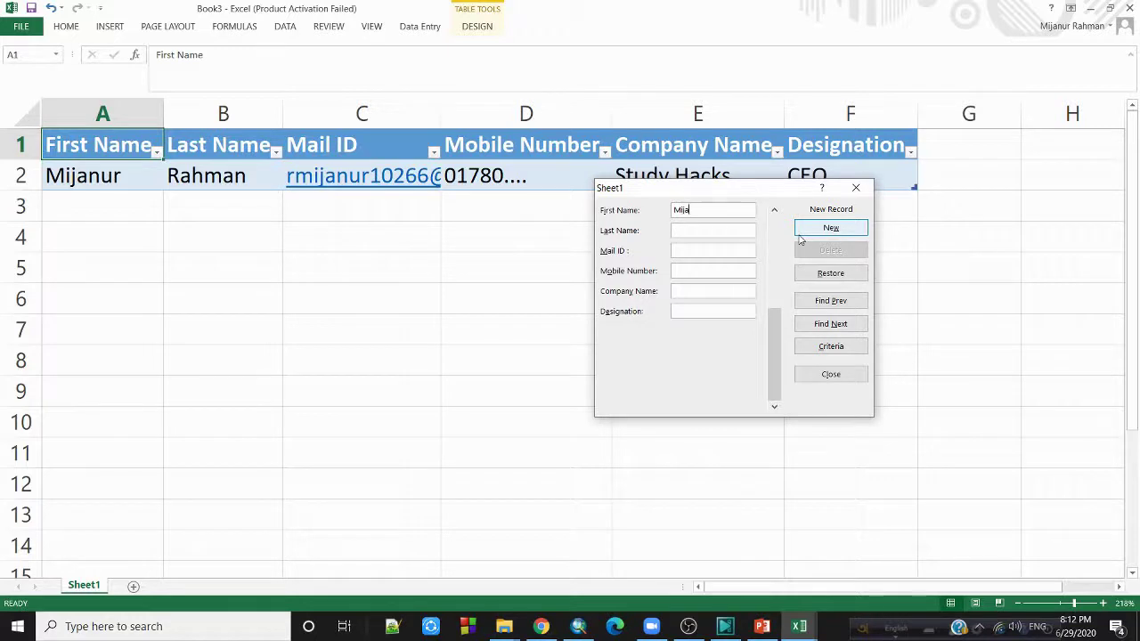
{"action": "key", "text": "BackSpace"}
{"action": "key", "text": "BackSpace"}
{"action": "key", "text": "BackSpace"}
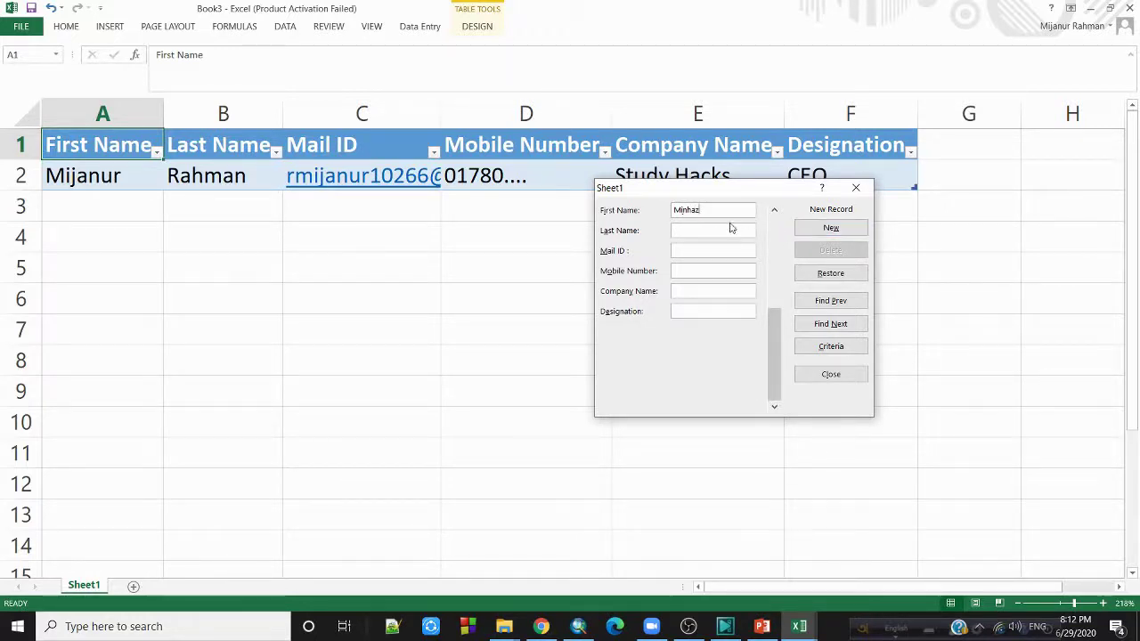
{"action": "left_click", "coordinate": [721, 229]}
{"action": "left_click", "coordinate": [709, 254]}
{"action": "type", "text": "engr"}
{"action": "type", "text": "..."}
{"action": "left_click", "coordinate": [702, 265]}
{"action": "type", "text": "017222"}
{"action": "type", "text": "11"}
{"action": "type", "text": "S"}
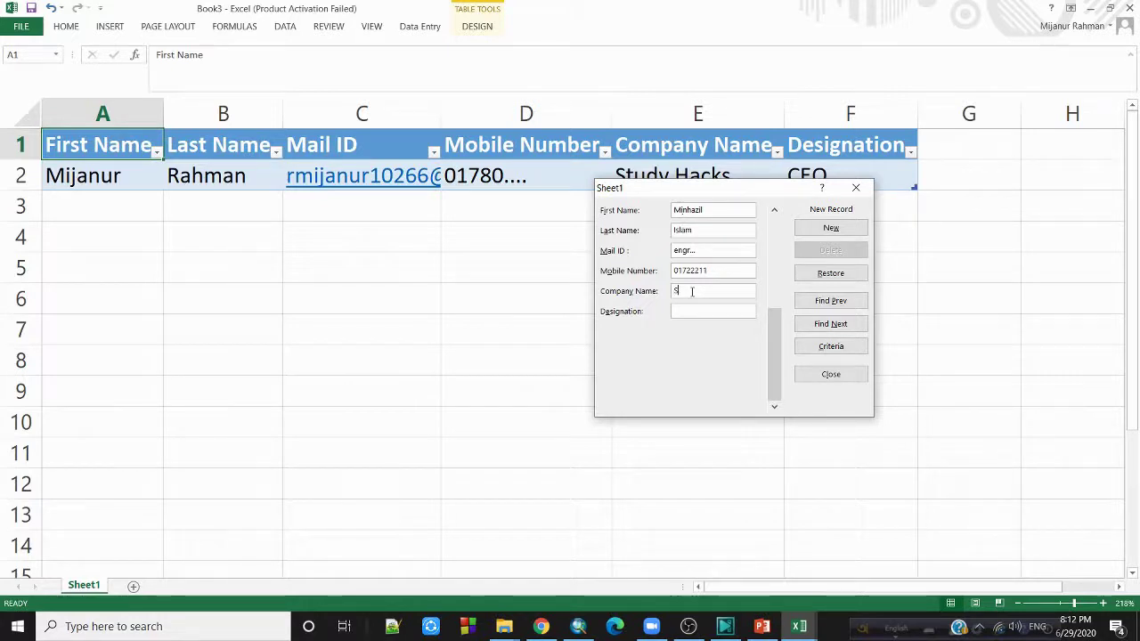
{"action": "type", "text": "tudy Gr"}
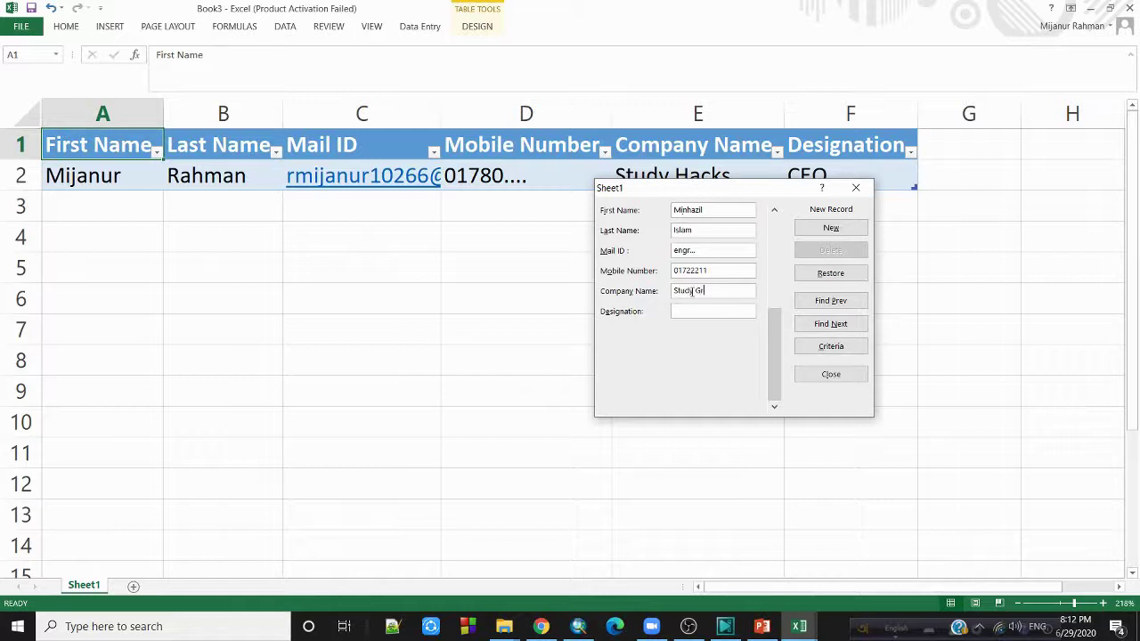
{"action": "type", "text": "up"}
{"action": "type", "text": "Found"}
{"action": "type", "text": "er"}
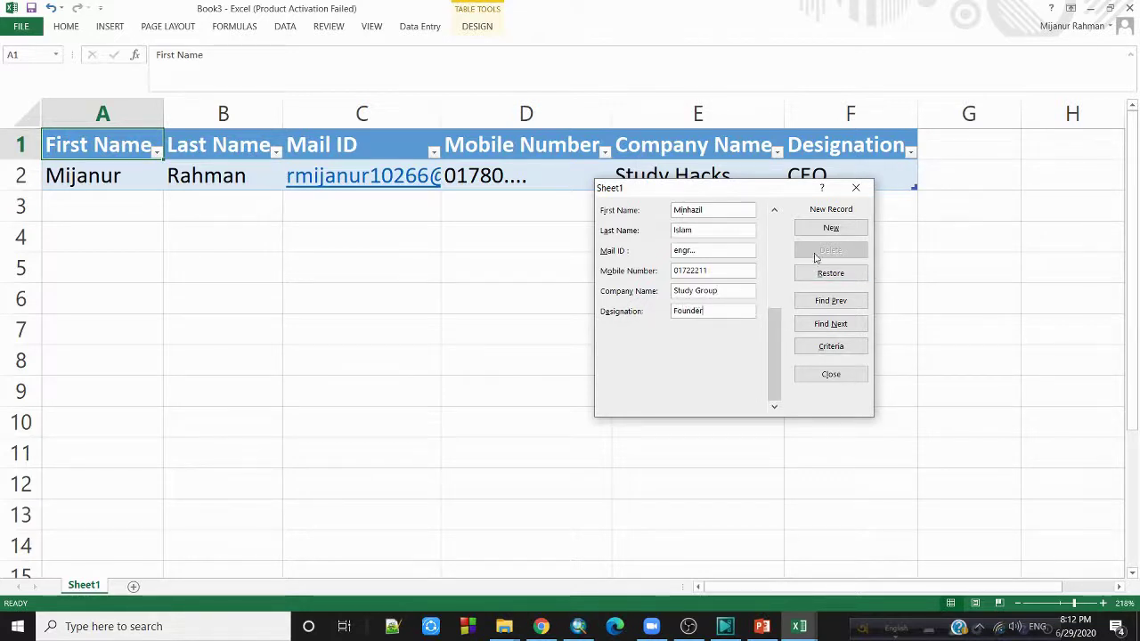
{"action": "left_click", "coordinate": [817, 229]}
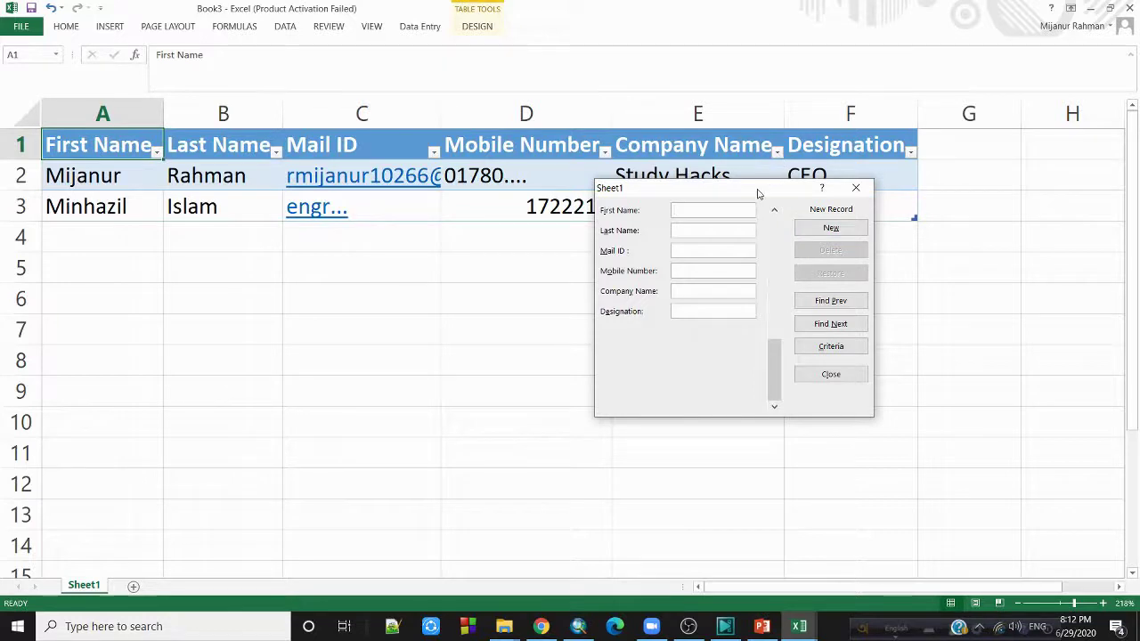
Step: Close the data form and widen the Mail ID and Mobile Number columns
{"action": "mouse_move", "coordinate": [759, 194]}
{"action": "left_mouse_down"}
{"action": "mouse_move", "coordinate": [809, 220]}
{"action": "mouse_move", "coordinate": [801, 240]}
{"action": "left_mouse_up"}
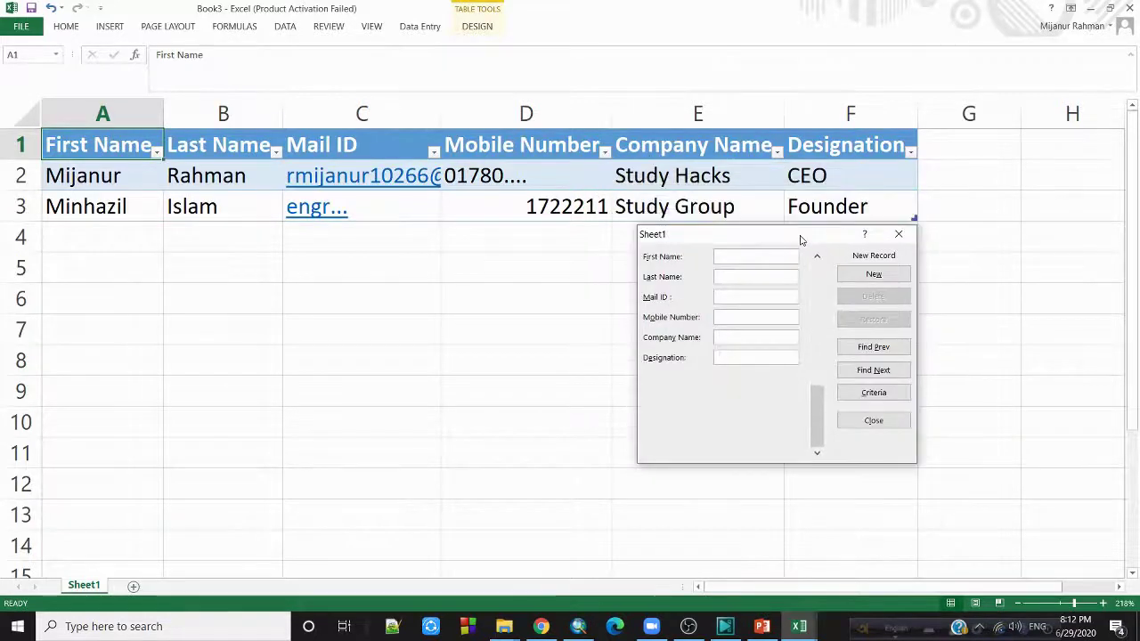
{"action": "left_click", "coordinate": [876, 424]}
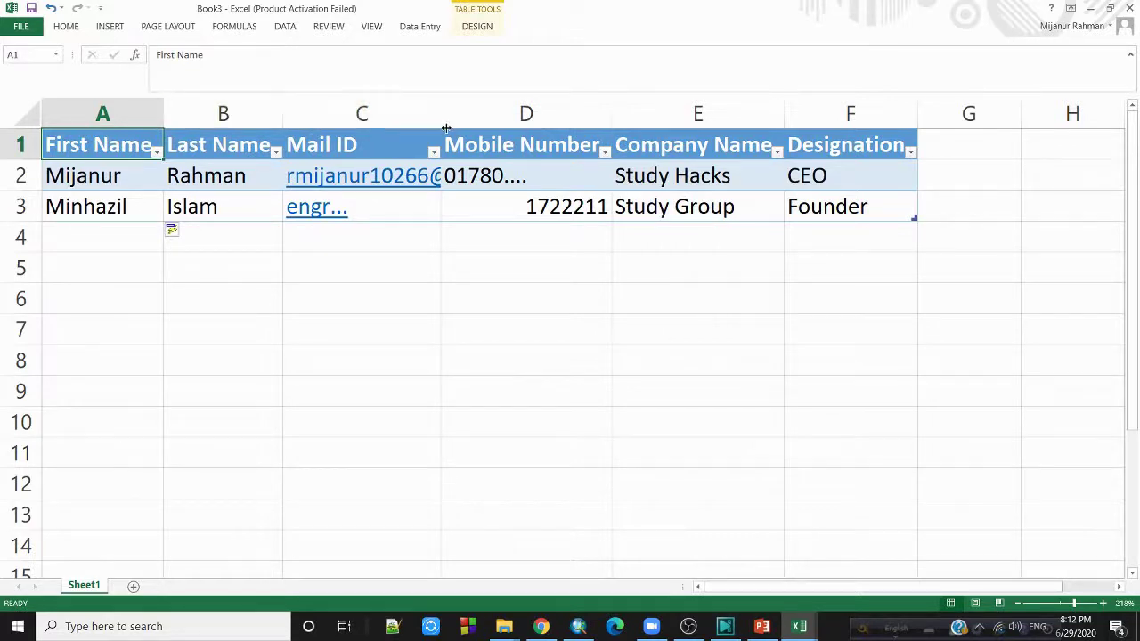
{"action": "left_click_drag", "start_coordinate": [439, 118], "coordinate": [514, 116]}
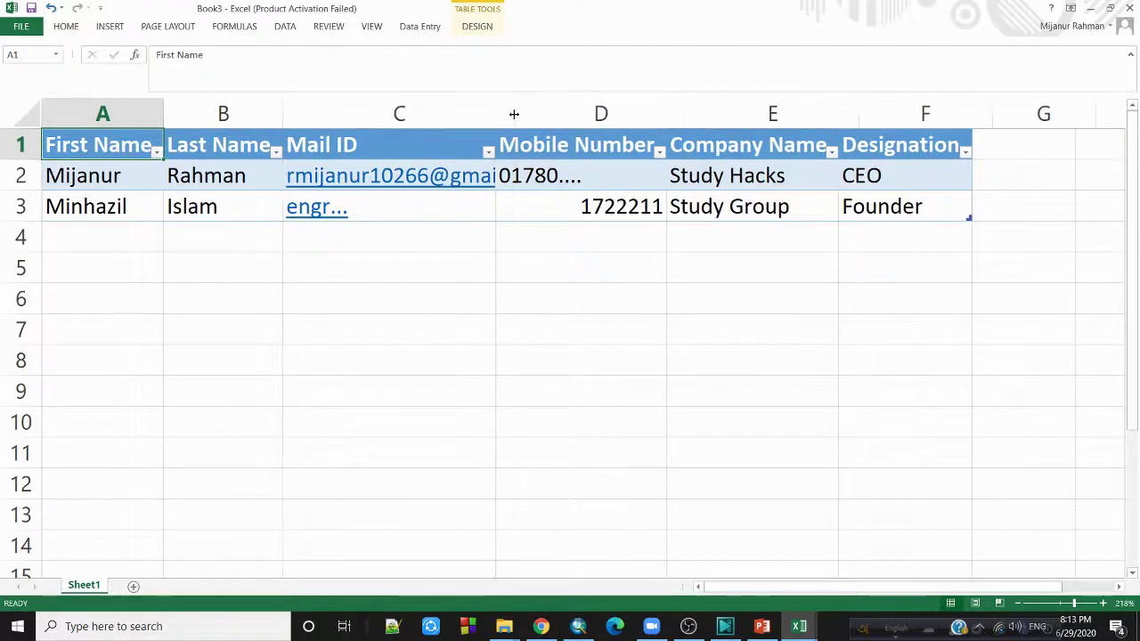
{"action": "left_click_drag", "start_coordinate": [684, 112], "coordinate": [716, 110]}
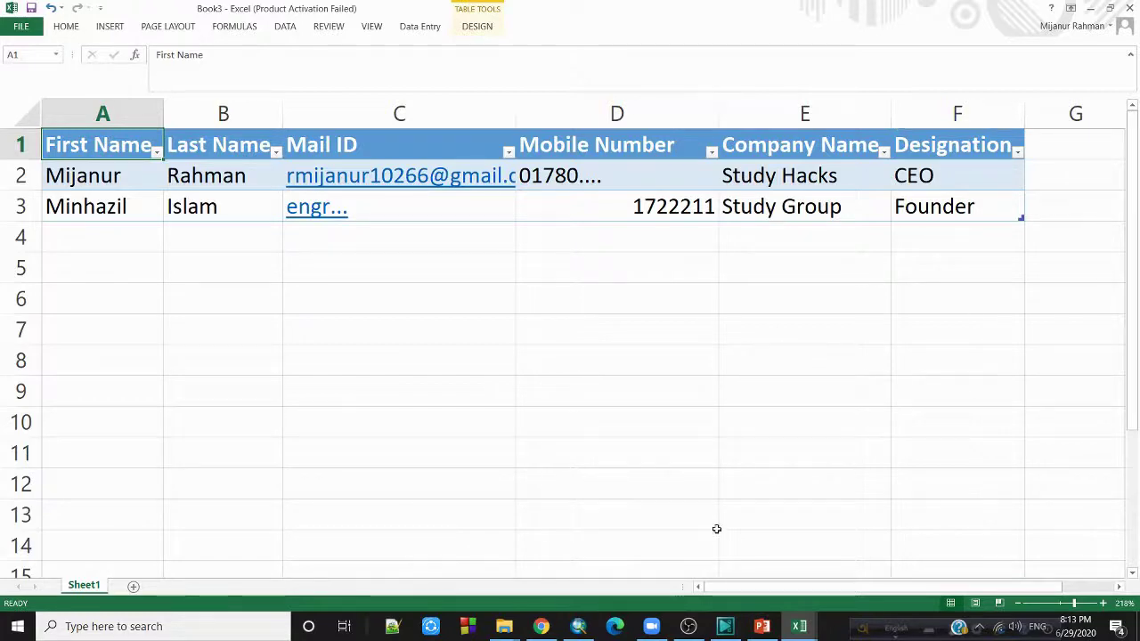
{"action": "left_click", "coordinate": [690, 628]}
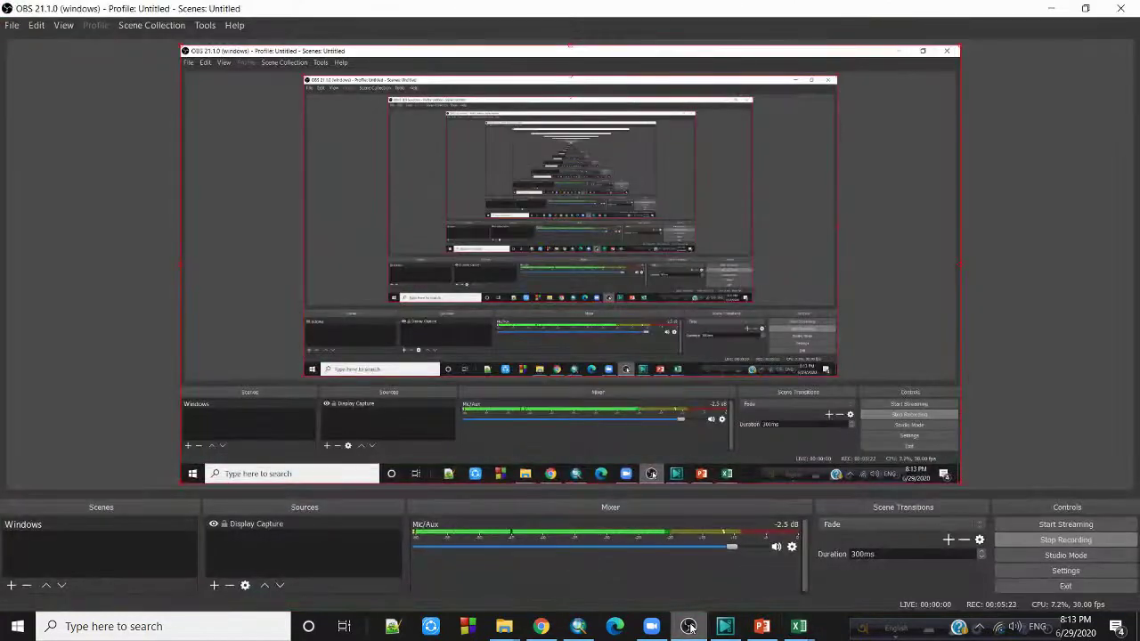